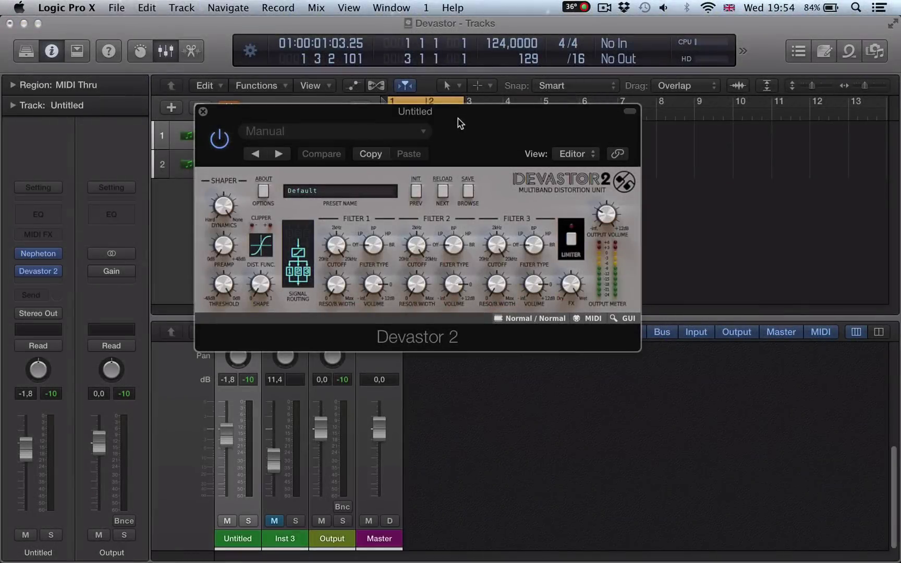
# Turn on the Devastor 2 LIMITER switch and bring the main Logic window to the front.
pyautogui.click(572, 217)
pyautogui.click(627, 319)
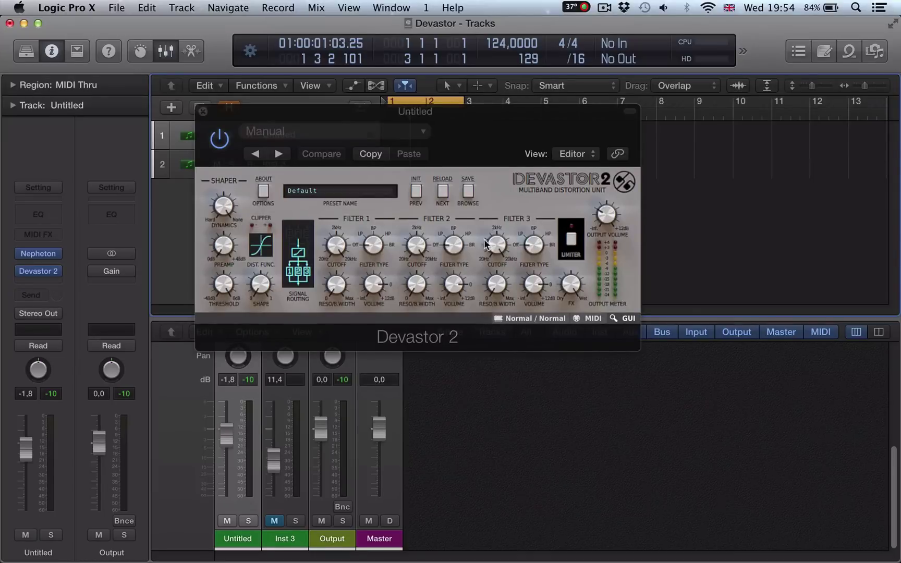
# Choose Big under GUI Skin size and drag the enlarged Devastor 2 window left.
pyautogui.click(626, 318)
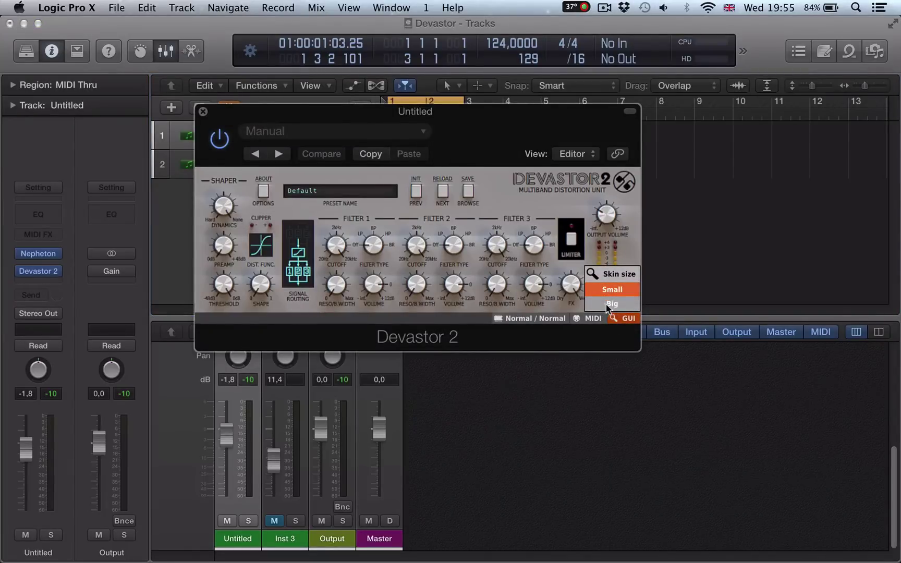
pyautogui.click(621, 322)
pyautogui.click(621, 322)
pyautogui.click(605, 301)
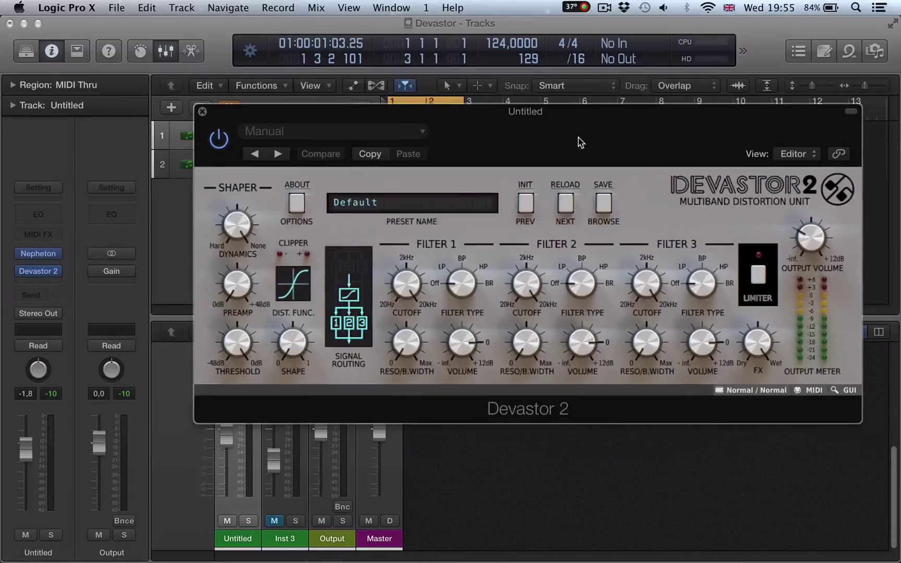
pyautogui.moveTo(575, 141); pyautogui.dragTo(488, 147)
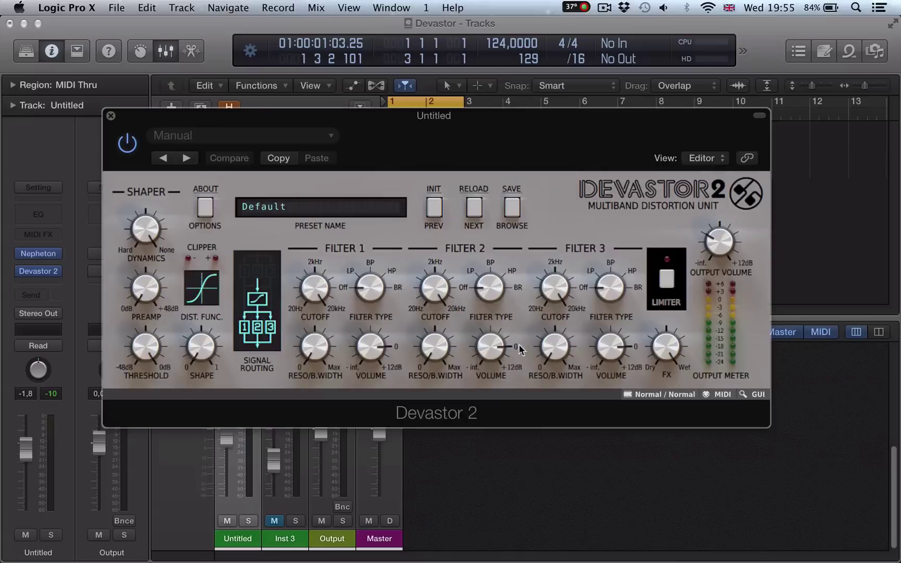
pyautogui.click(749, 396)
pyautogui.click(750, 396)
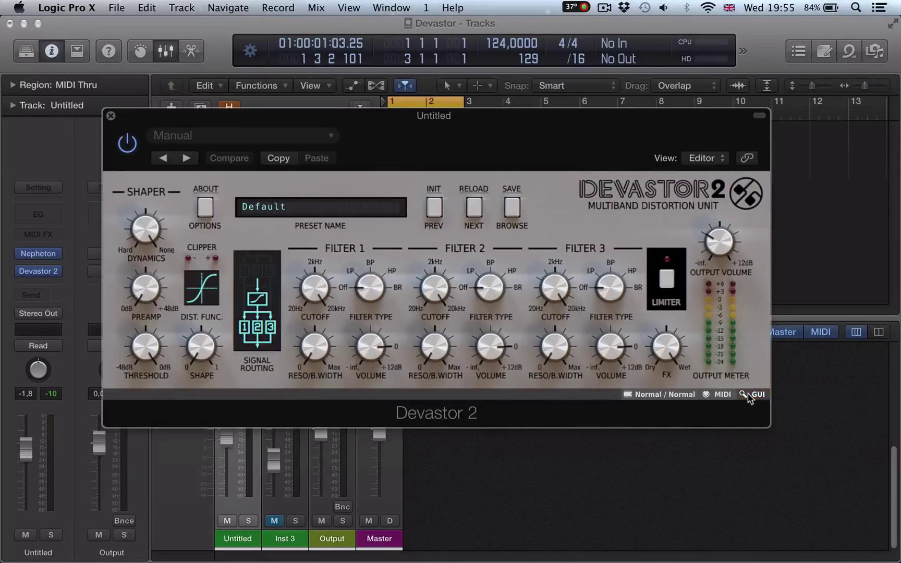
# Look over the Midi CC Map load/save options, then bring up the Normal / Normal quality menu.
pyautogui.click(711, 395)
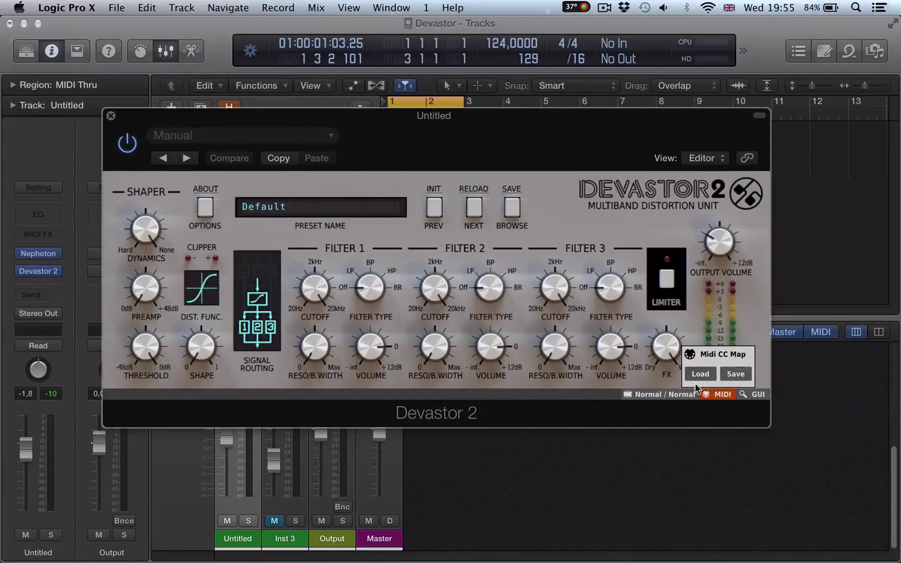
pyautogui.click(718, 395)
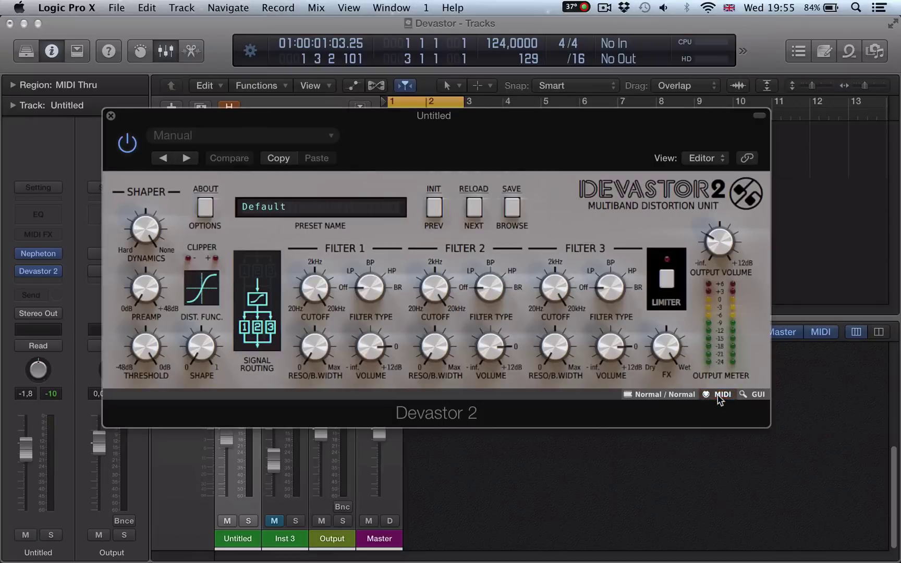
pyautogui.click(658, 395)
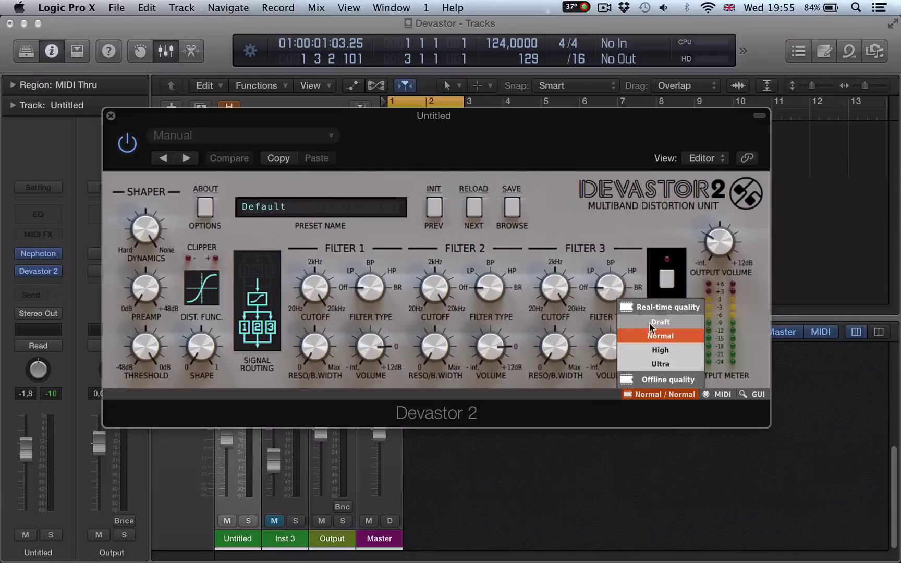
# Pick Ultra for Offline quality, keeping Real-time quality at Normal, then close the menu.
pyautogui.click(655, 380)
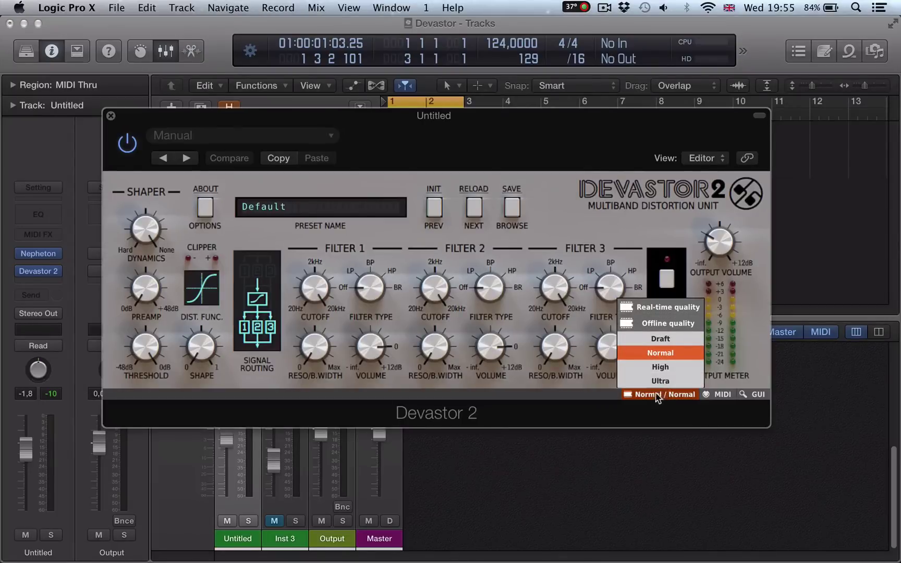
pyautogui.click(646, 307)
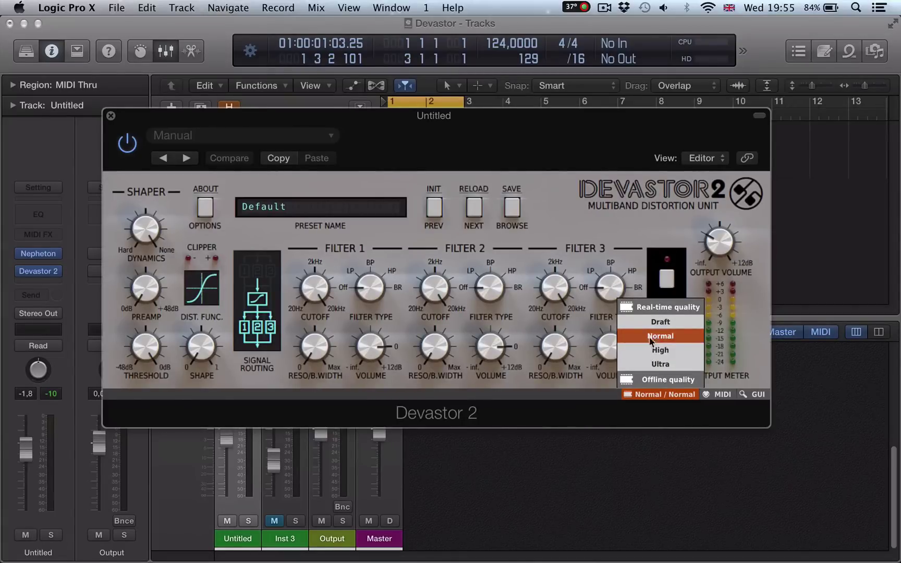
pyautogui.click(655, 381)
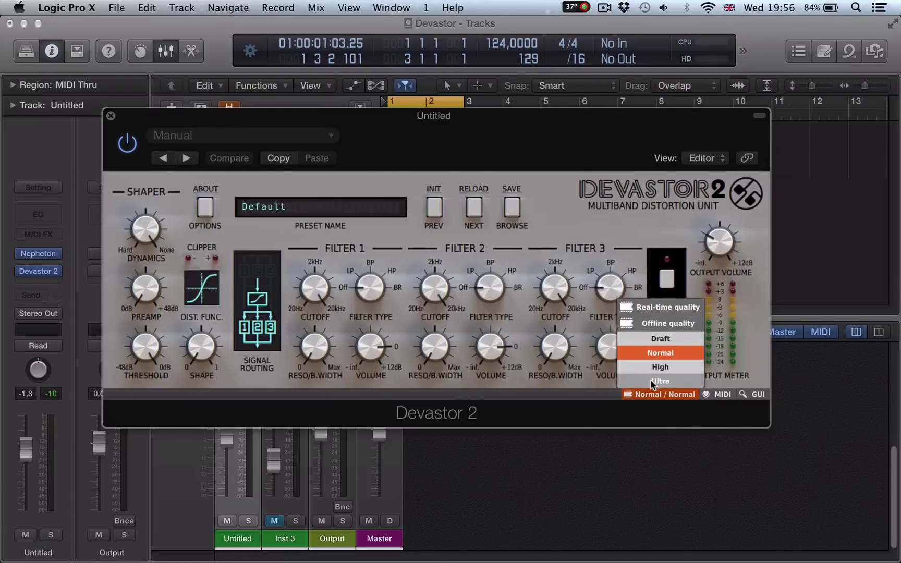
pyautogui.click(650, 379)
pyautogui.click(655, 397)
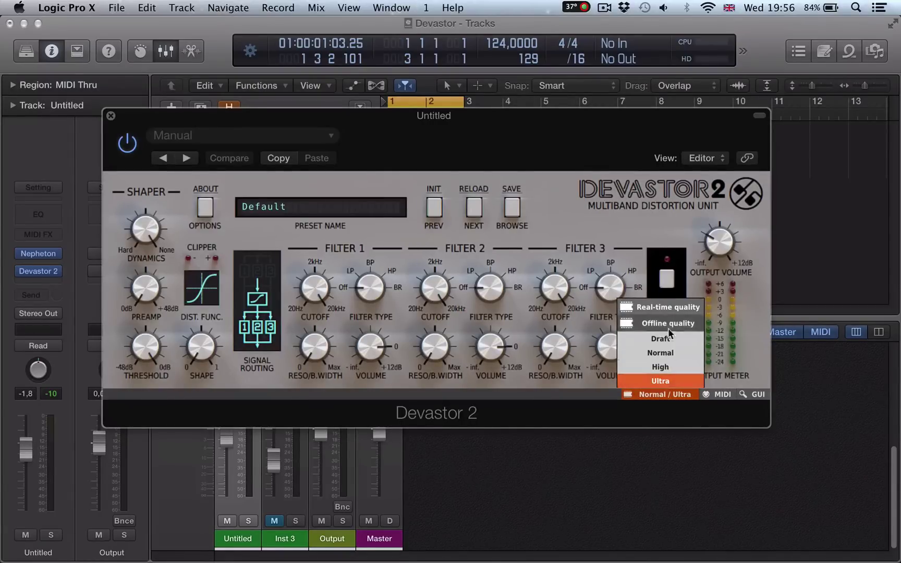
pyautogui.click(655, 309)
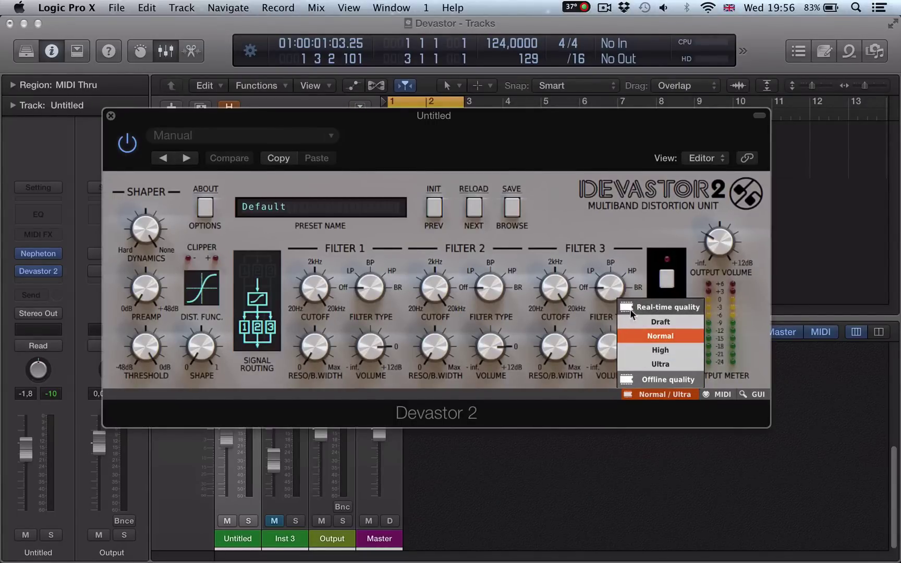
pyautogui.click(663, 396)
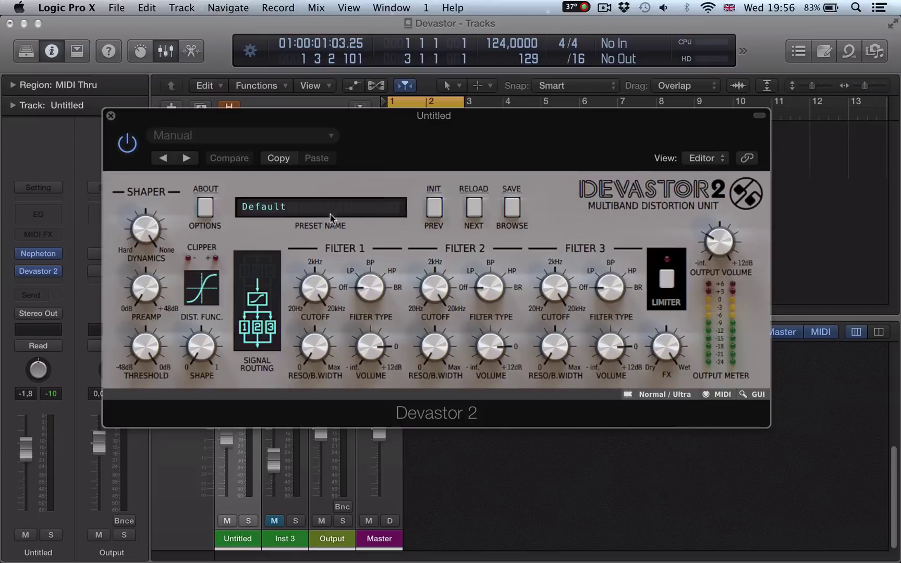
pyautogui.moveTo(55, 277)
pyautogui.click(57, 271)
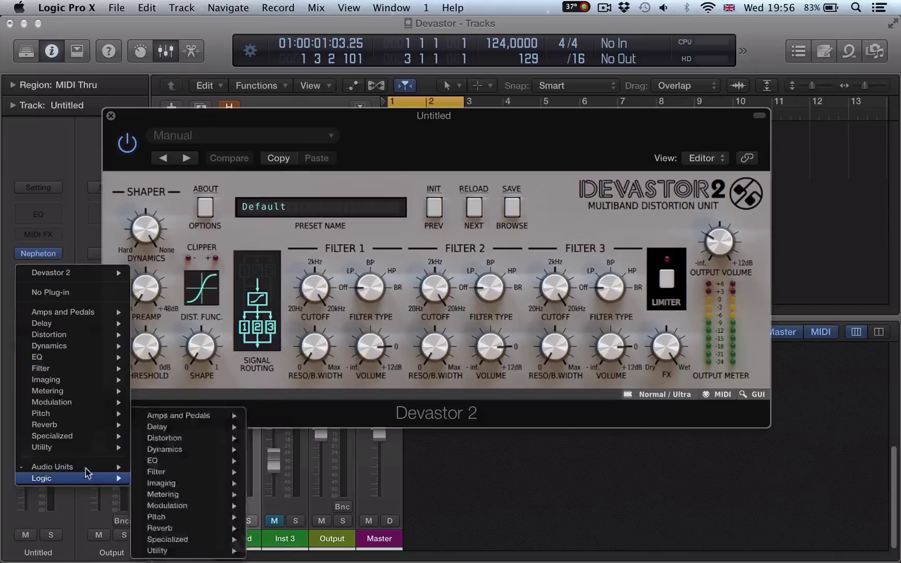
pyautogui.moveTo(108, 467)
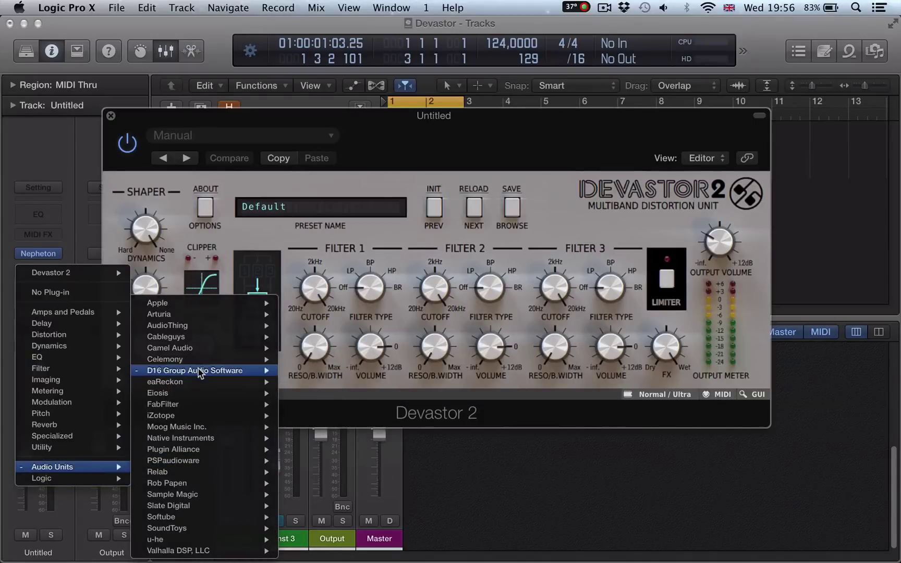
pyautogui.moveTo(198, 368)
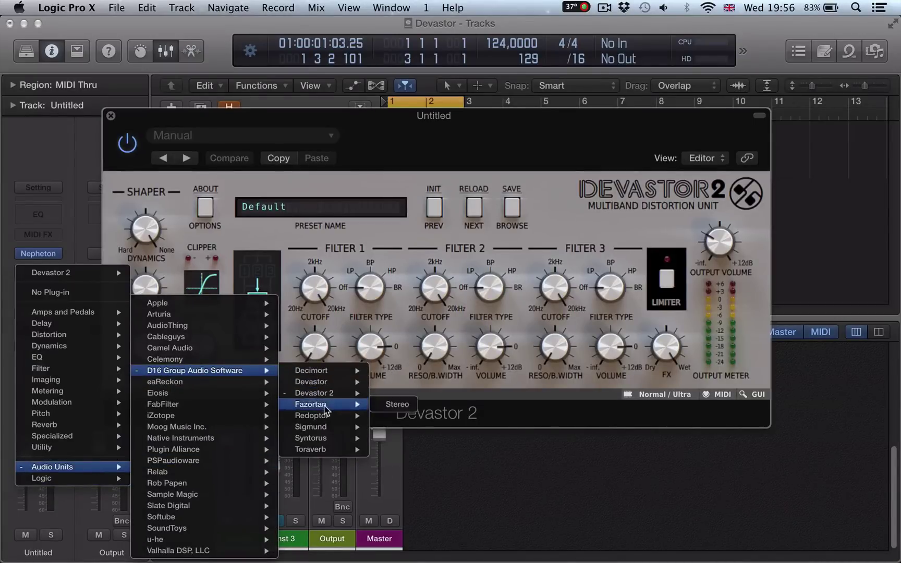
pyautogui.moveTo(330, 438)
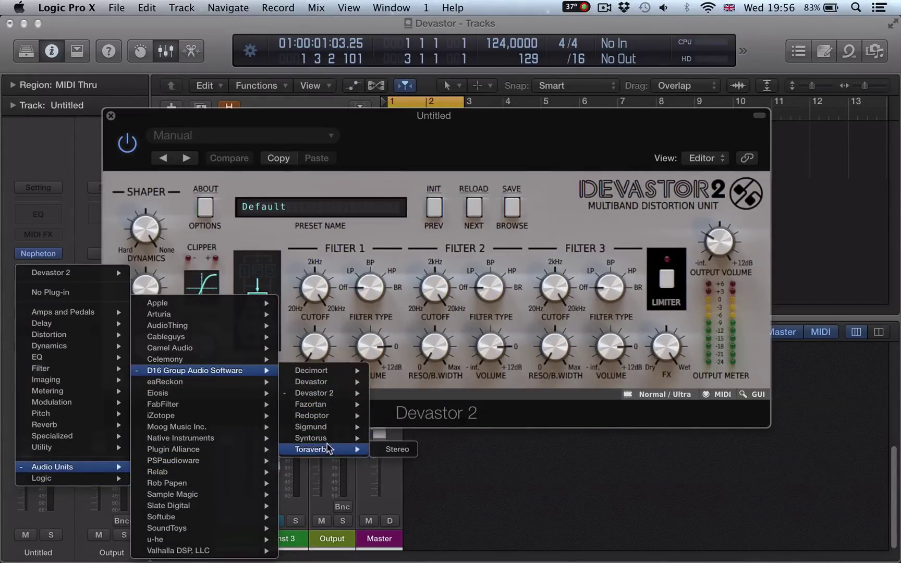
pyautogui.moveTo(328, 393)
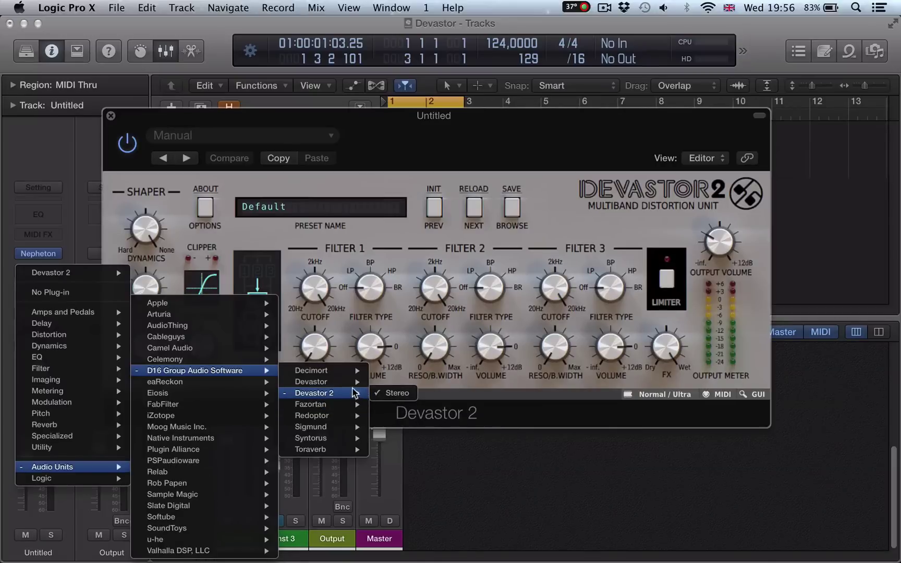
pyautogui.click(601, 166)
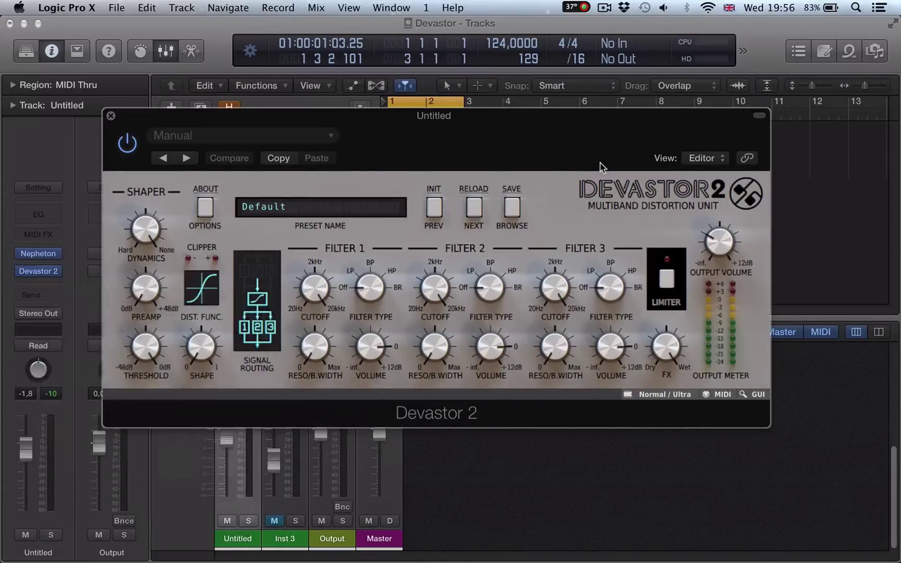
# Bring up Devastor 2's Default Settings dialog via OPTIONS, closing and reopening it once.
pyautogui.click(200, 209)
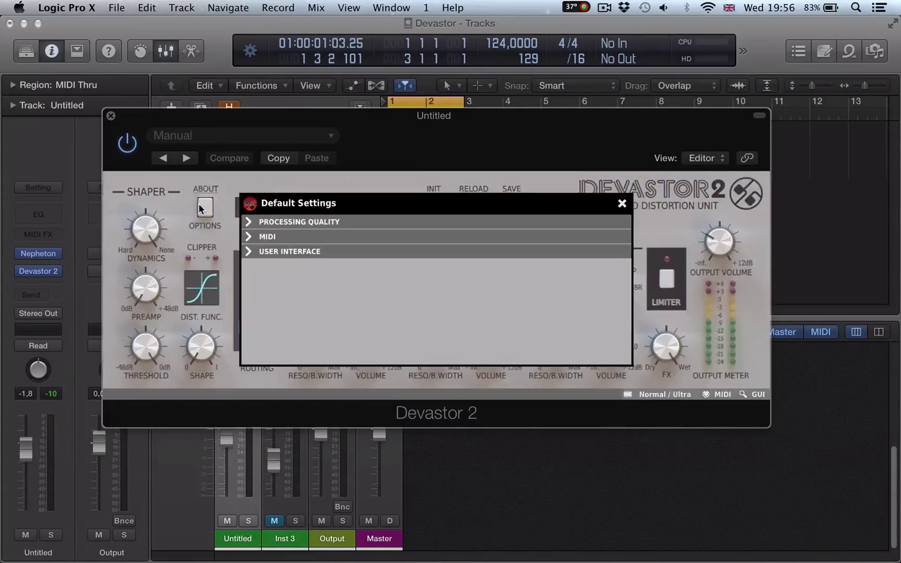
pyautogui.click(621, 207)
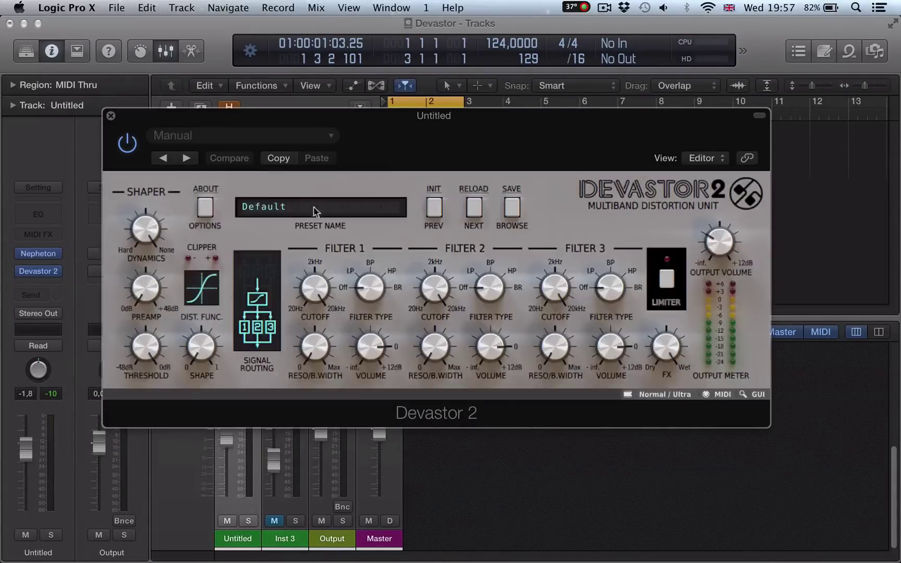
pyautogui.click(203, 210)
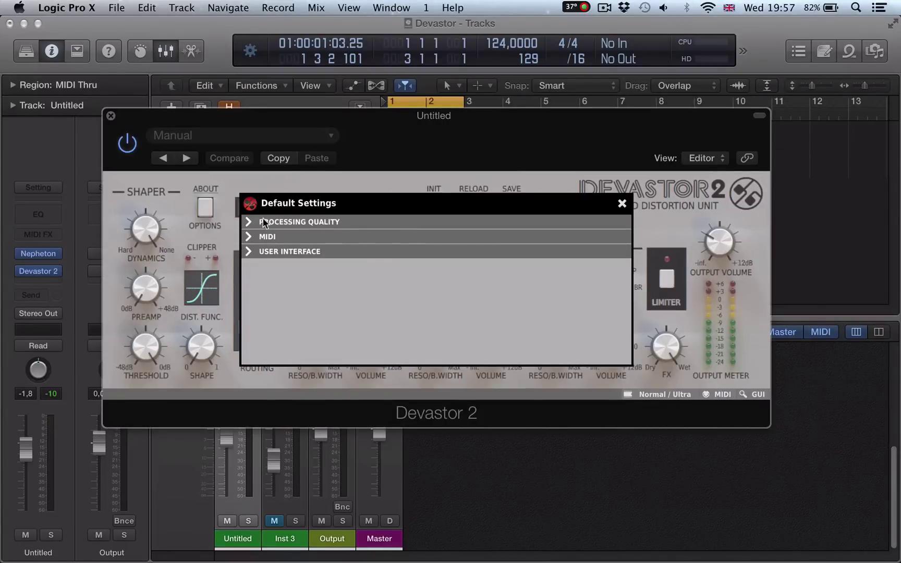
# Review the real-time, offline quality and skin size choices, then close the quality menu.
pyautogui.click(622, 203)
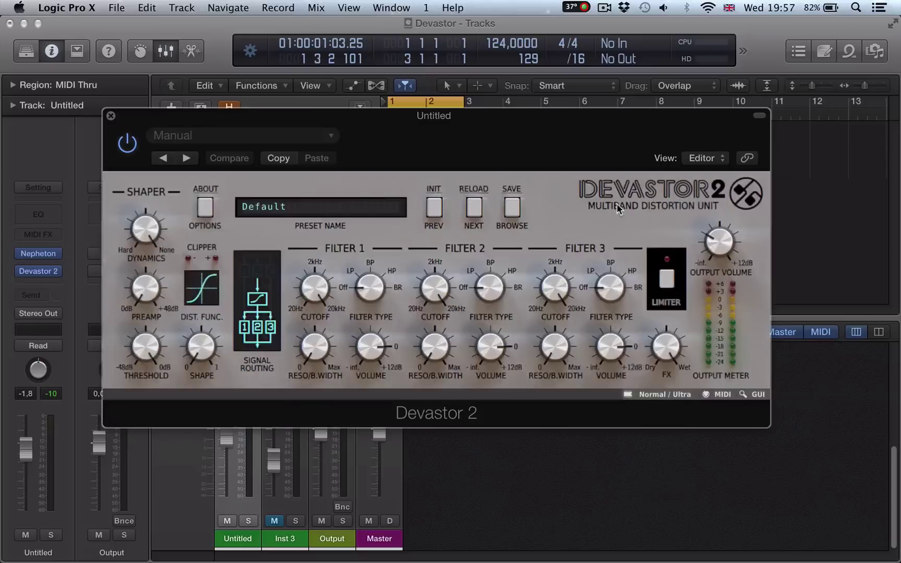
pyautogui.click(649, 395)
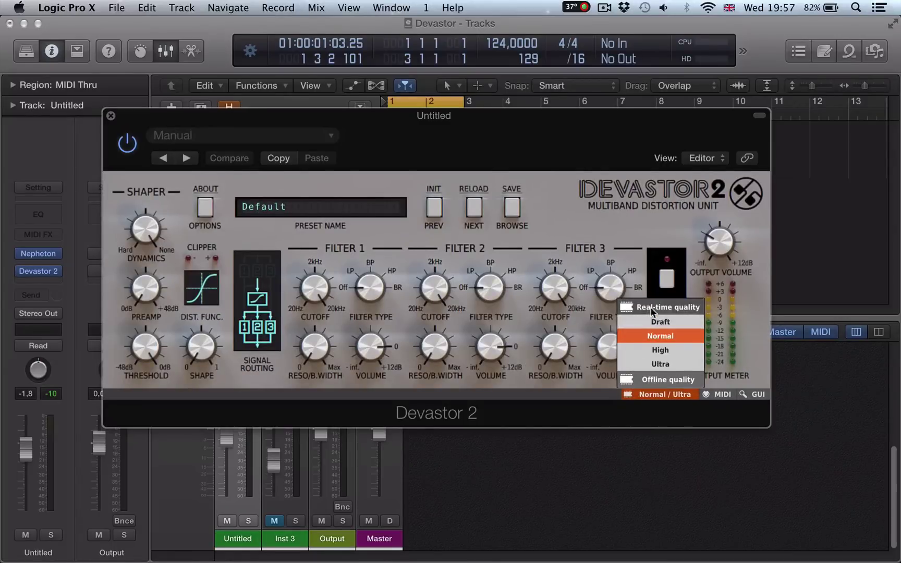
pyautogui.click(656, 379)
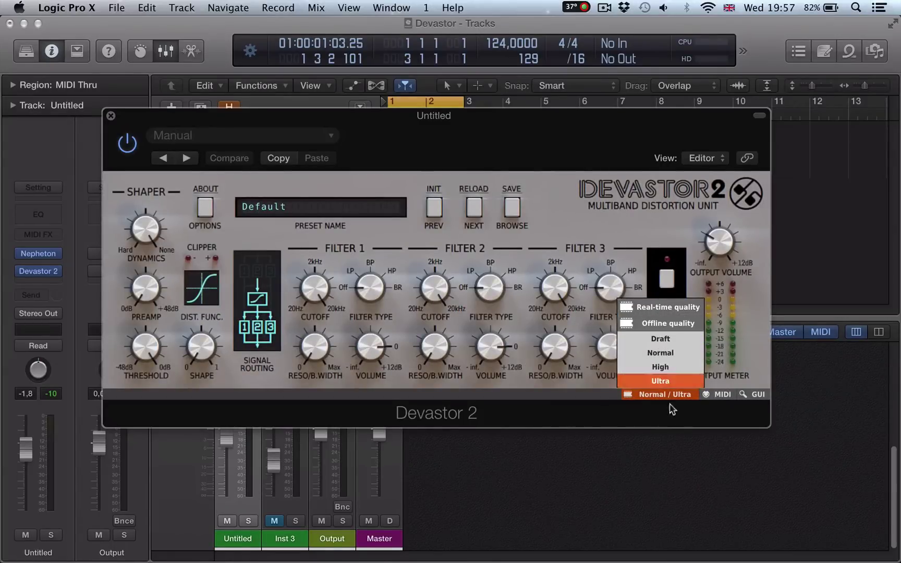
pyautogui.click(721, 395)
pyautogui.click(753, 395)
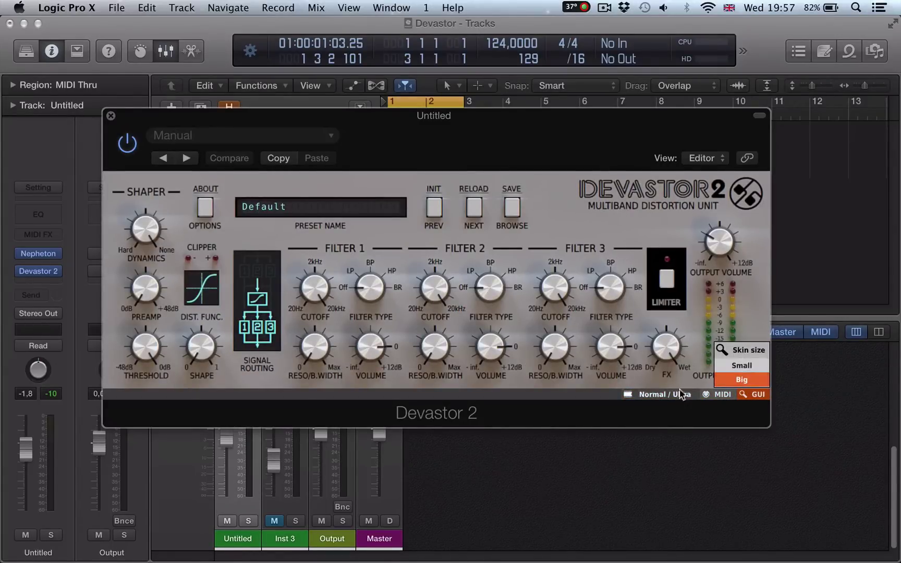
pyautogui.click(659, 395)
pyautogui.click(588, 208)
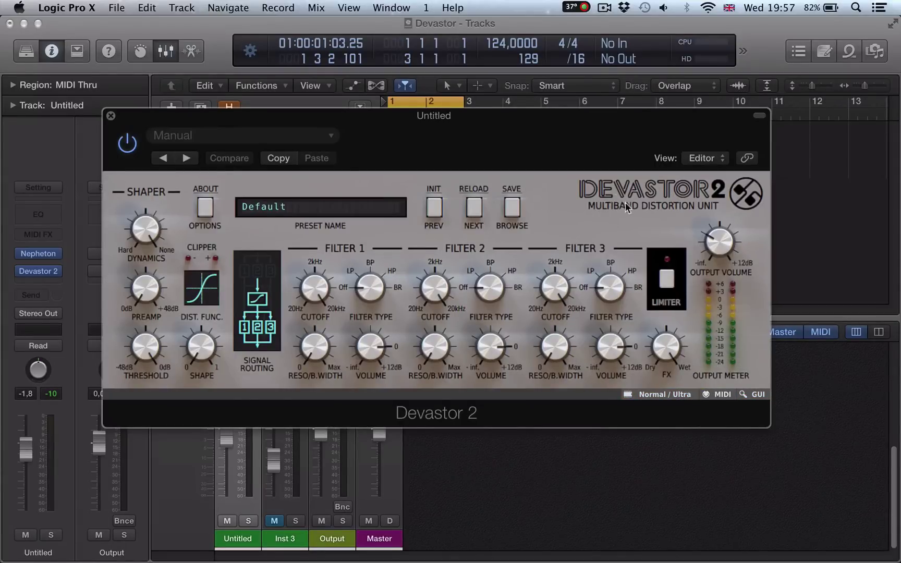
# In Default Settings, set Processing Quality to Draft for Real-time and Ultra for Offline.
pyautogui.click(205, 207)
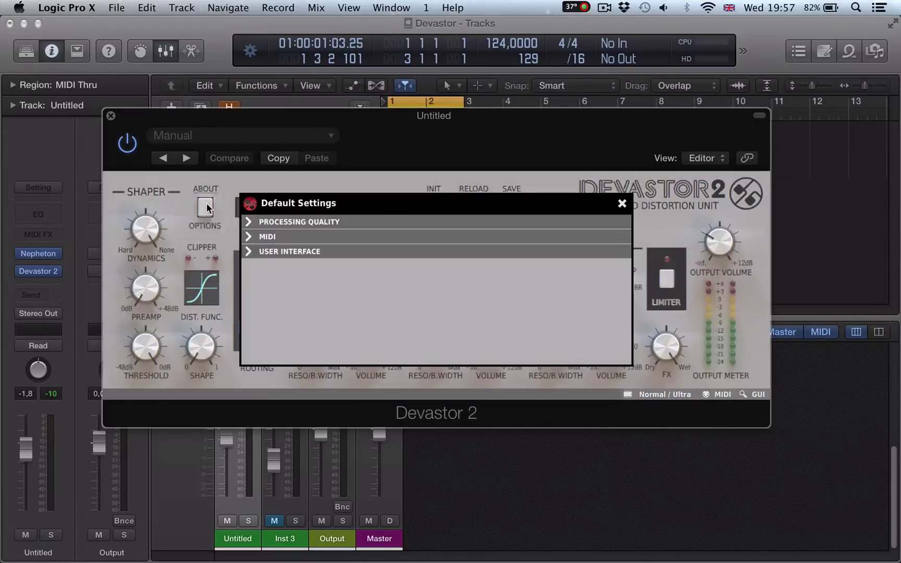
pyautogui.click(306, 222)
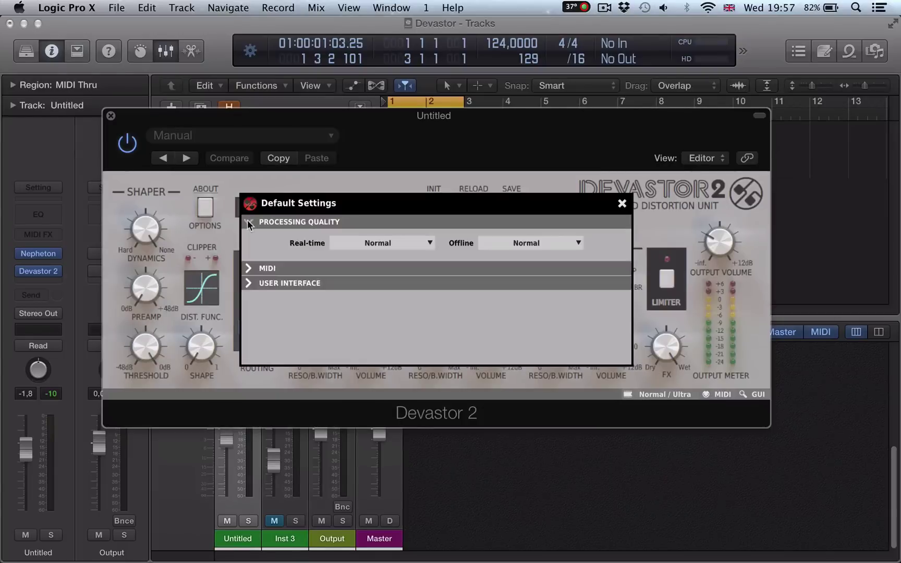
pyautogui.click(369, 242)
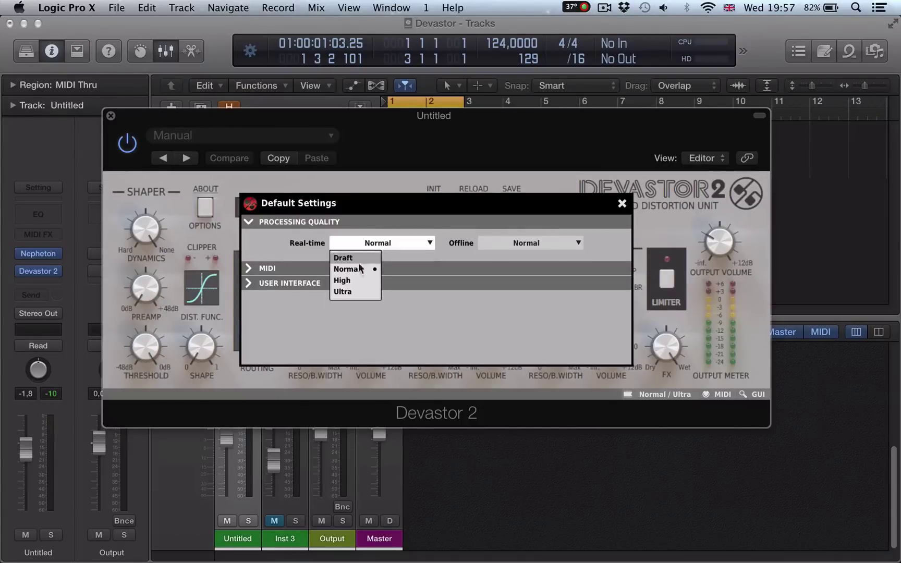
pyautogui.click(349, 259)
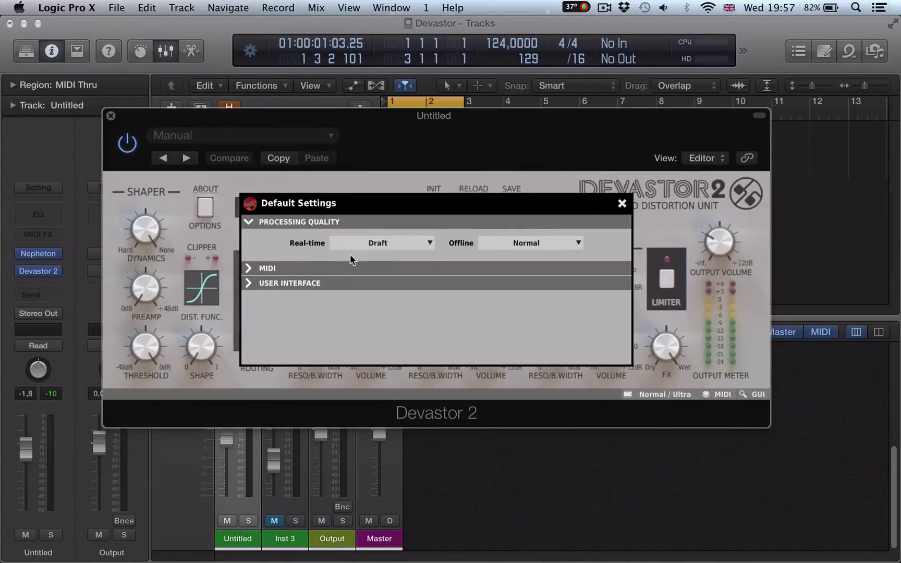
pyautogui.click(502, 242)
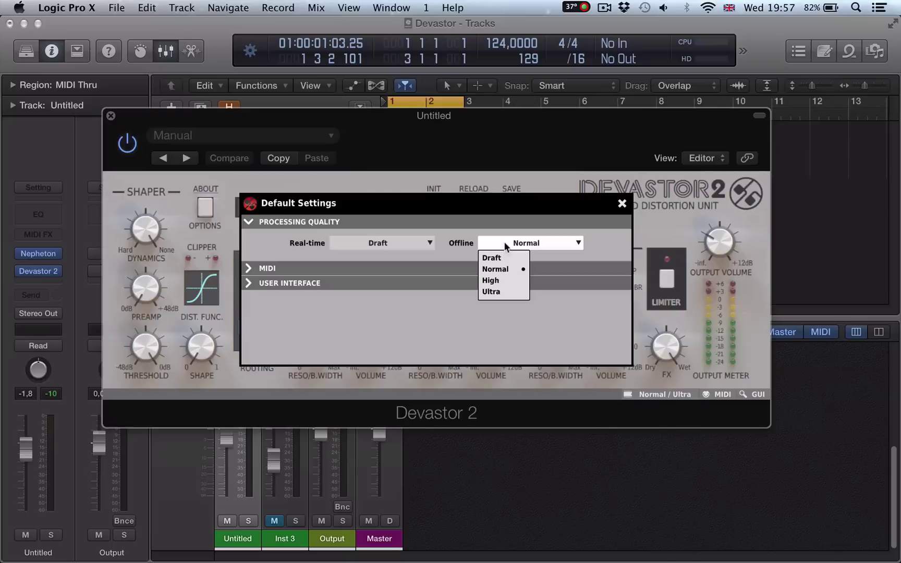
pyautogui.click(491, 291)
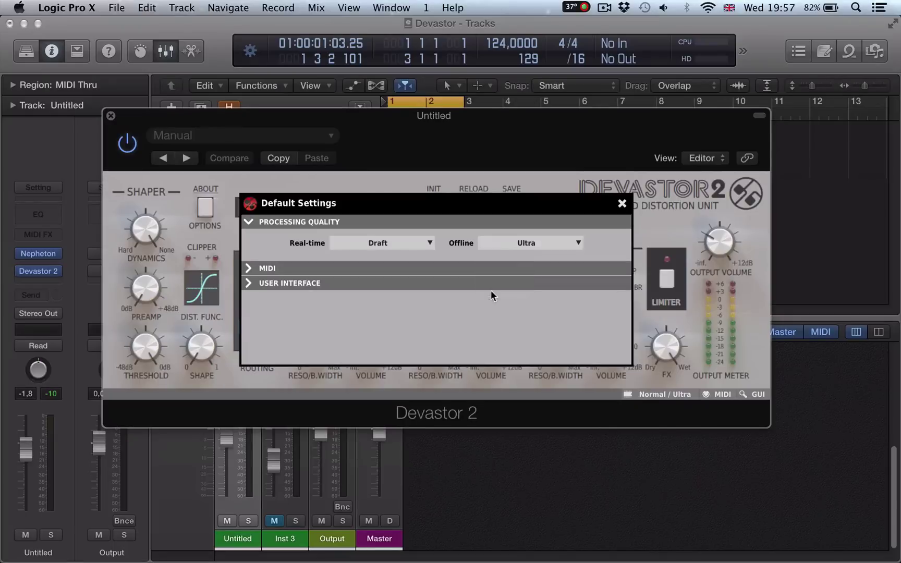
# Confirm the User Interface skin size stays Big and close the Default Settings dialog.
pyautogui.click(252, 283)
pyautogui.click(431, 272)
pyautogui.click(432, 272)
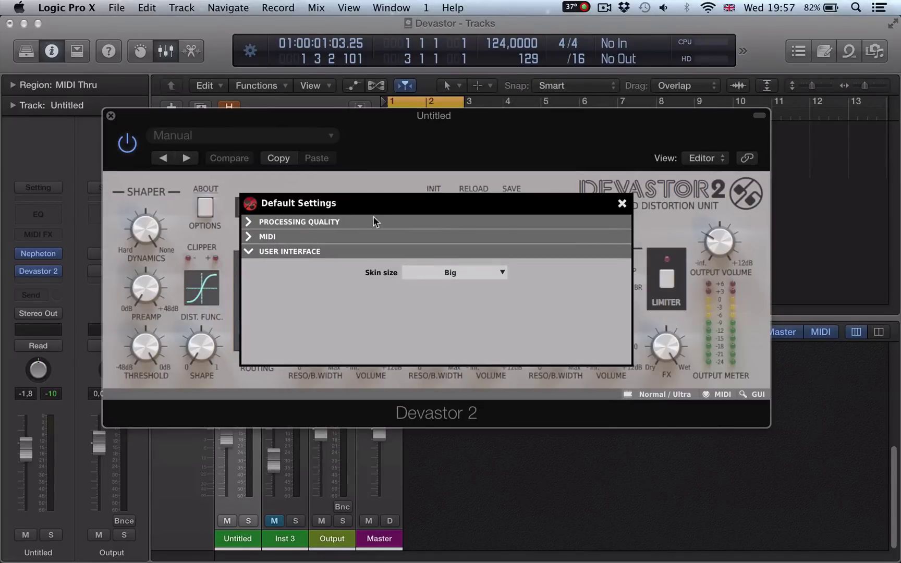
pyautogui.click(622, 203)
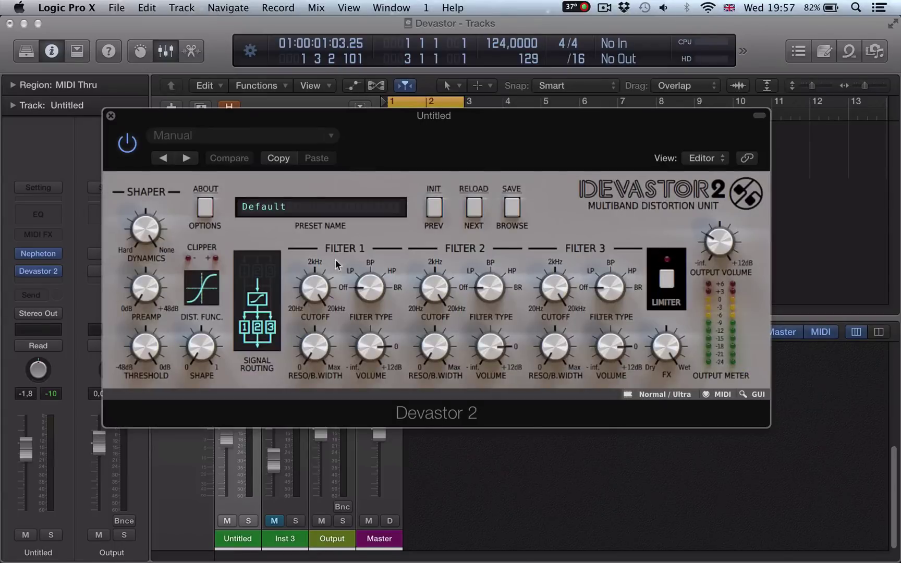
pyautogui.click(204, 207)
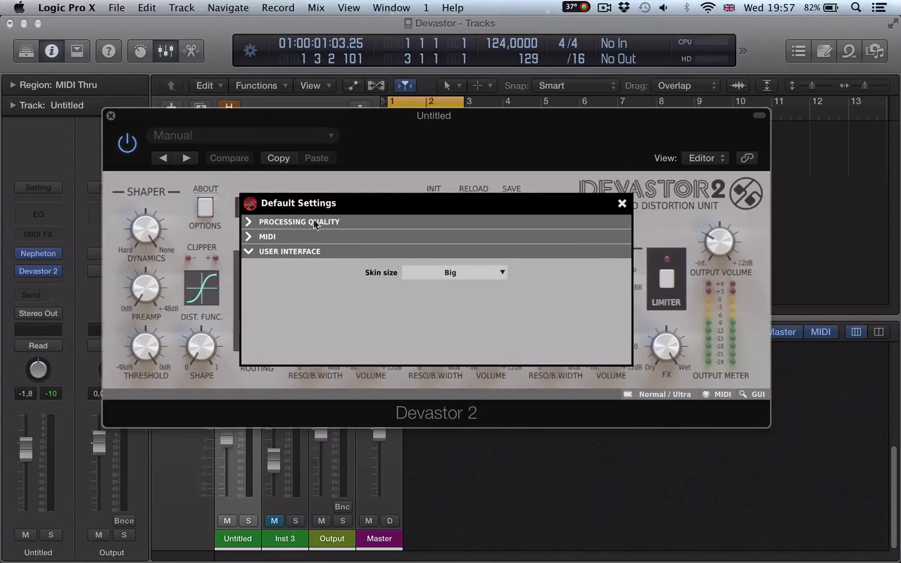
pyautogui.click(248, 237)
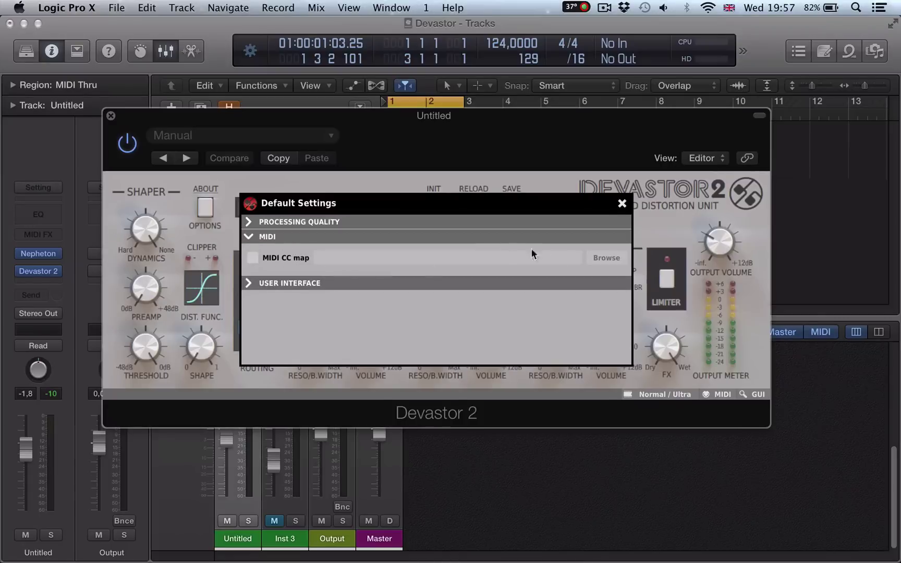
pyautogui.click(255, 258)
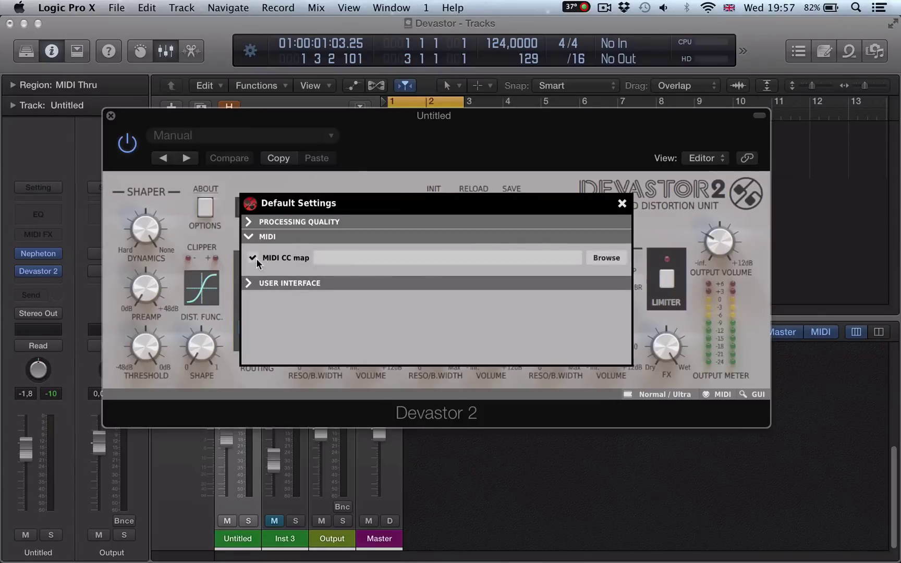
pyautogui.click(591, 258)
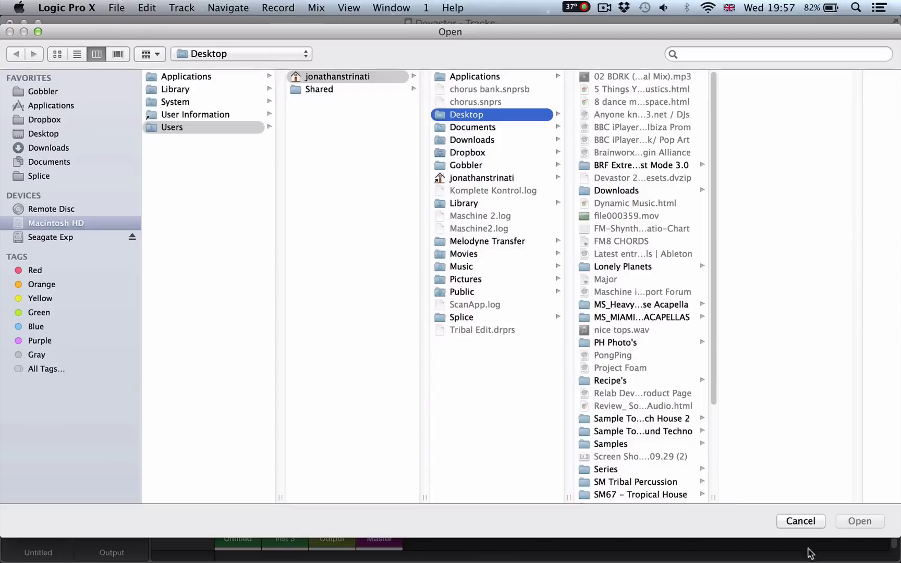
pyautogui.click(803, 523)
pyautogui.click(255, 258)
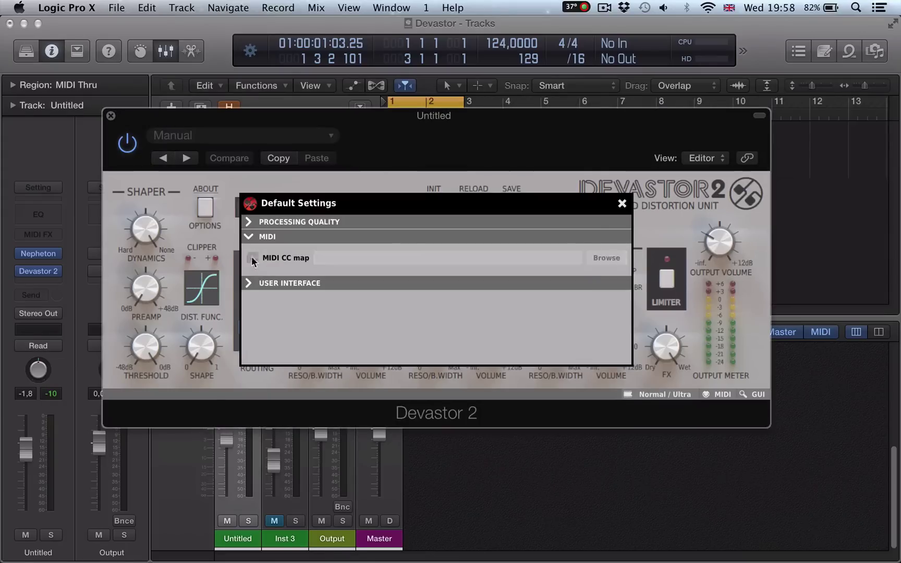
pyautogui.click(616, 203)
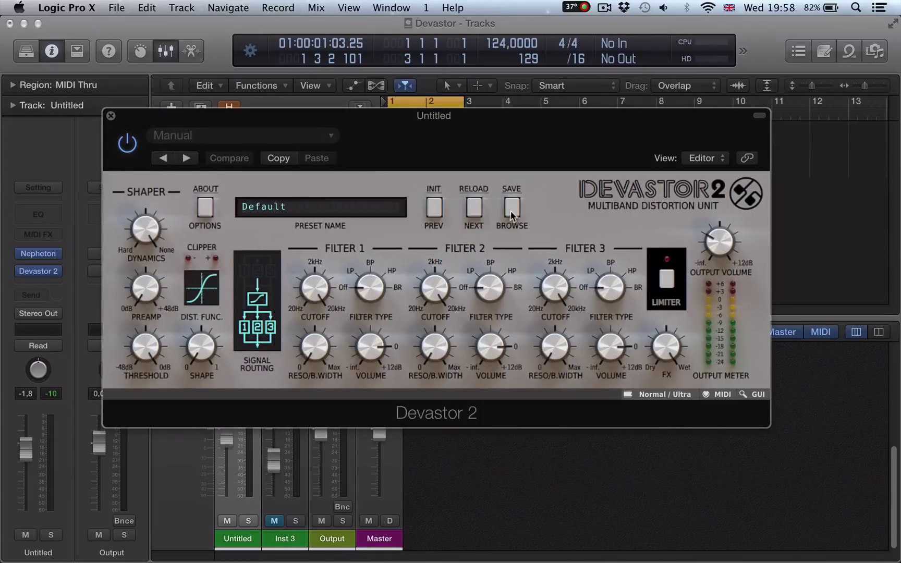
# Start playback and step through presets with NEXT/PREV (6X6, 303 Sparrows), returning to 303 Roars.
pyautogui.press('super+w')
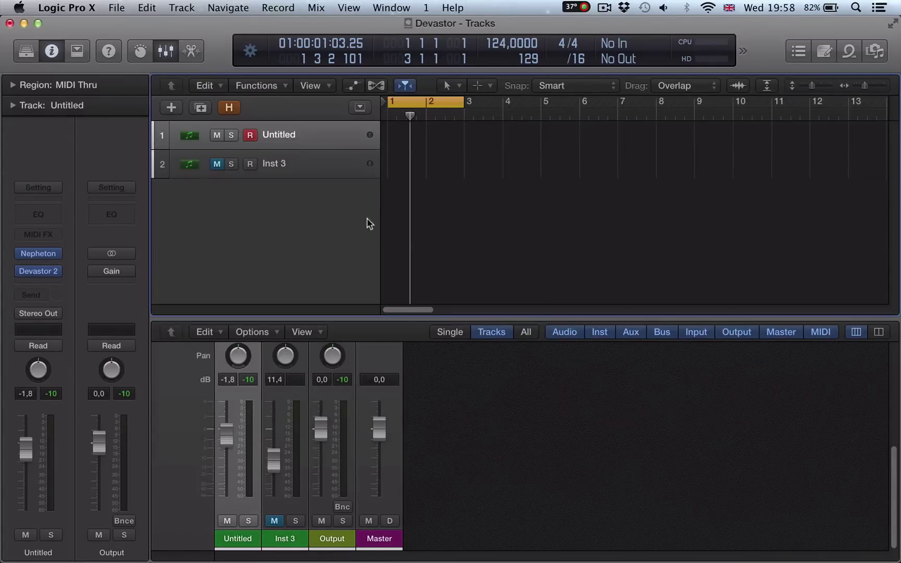
pyautogui.press('space')
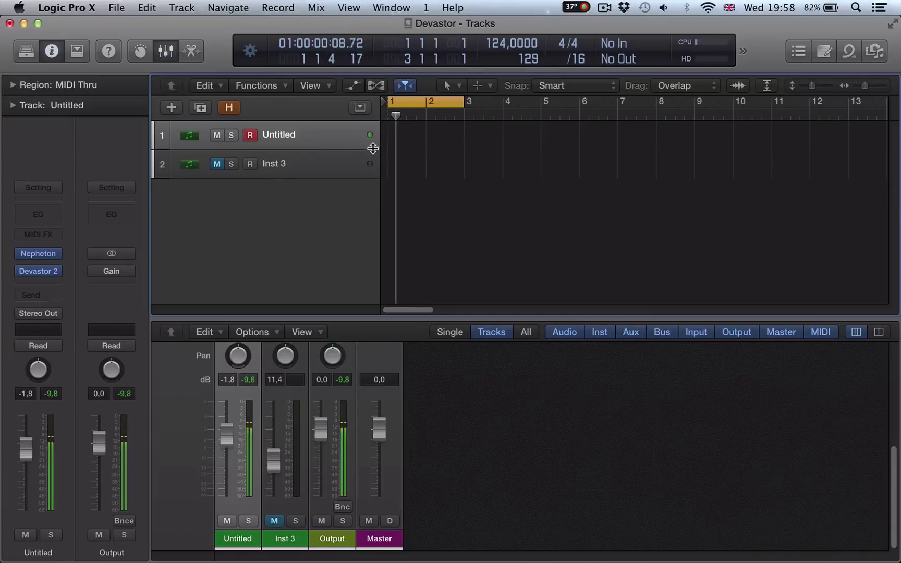
pyautogui.press('v')
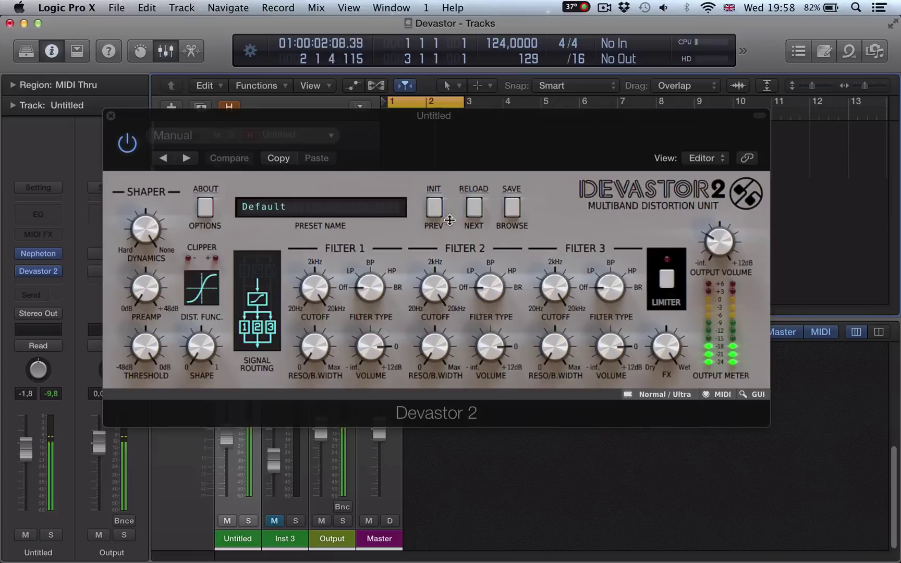
pyautogui.click(473, 208)
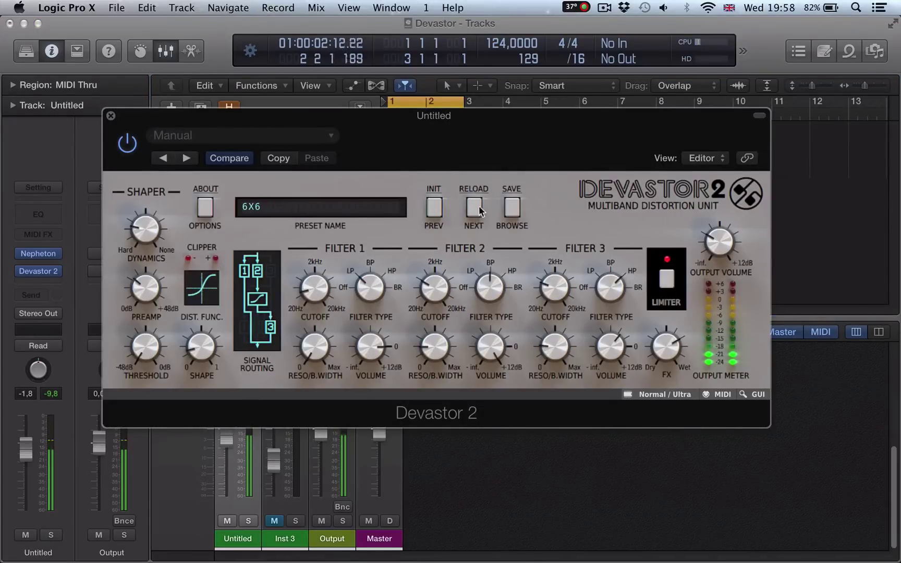
pyautogui.click(475, 207)
pyautogui.click(474, 208)
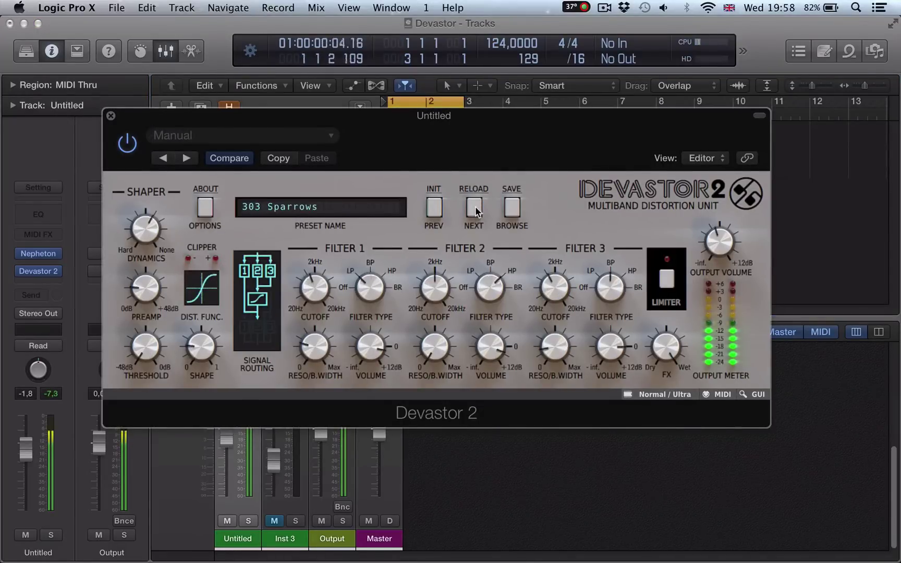
pyautogui.click(436, 207)
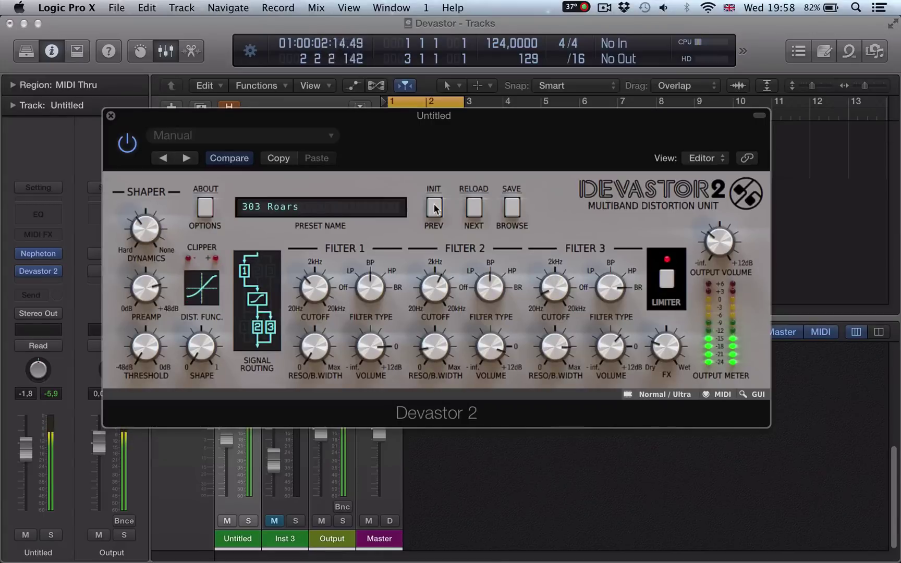
# Lower the Untitled channel fader to -6,8 dB and keep stepping through presets, including Acidity 1 and Default.
pyautogui.moveTo(23, 451); pyautogui.dragTo(23, 466)
pyautogui.click(466, 208)
pyautogui.click(466, 207)
pyautogui.click(433, 208)
pyautogui.click(433, 208)
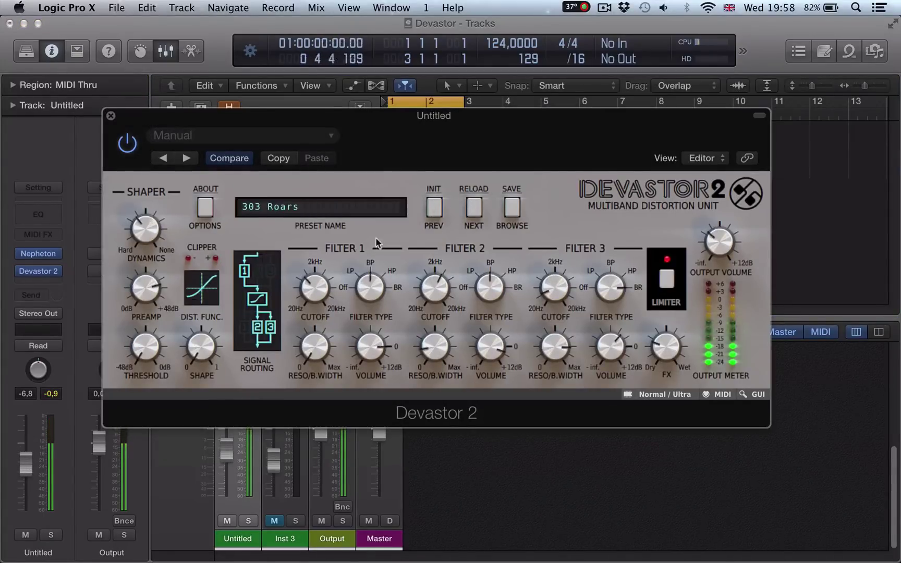
pyautogui.click(435, 208)
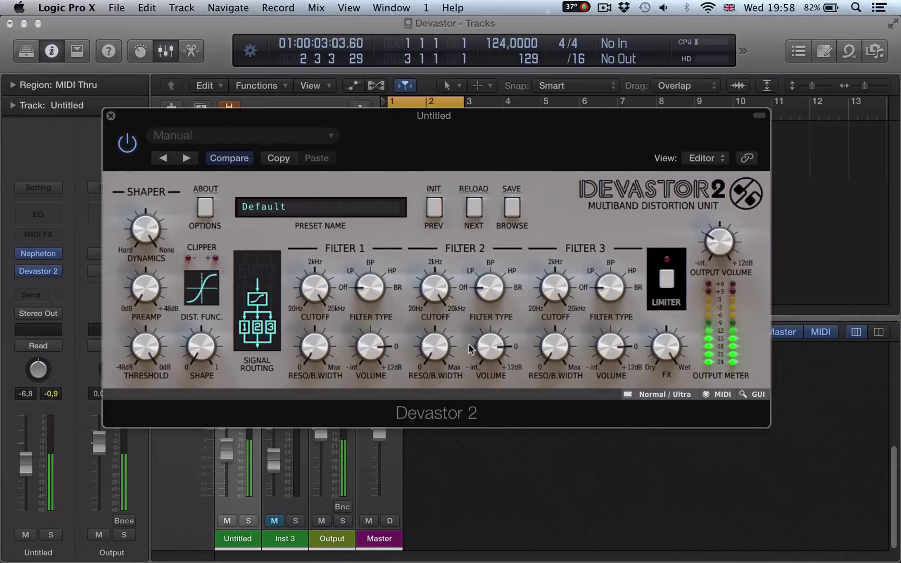
pyautogui.click(472, 205)
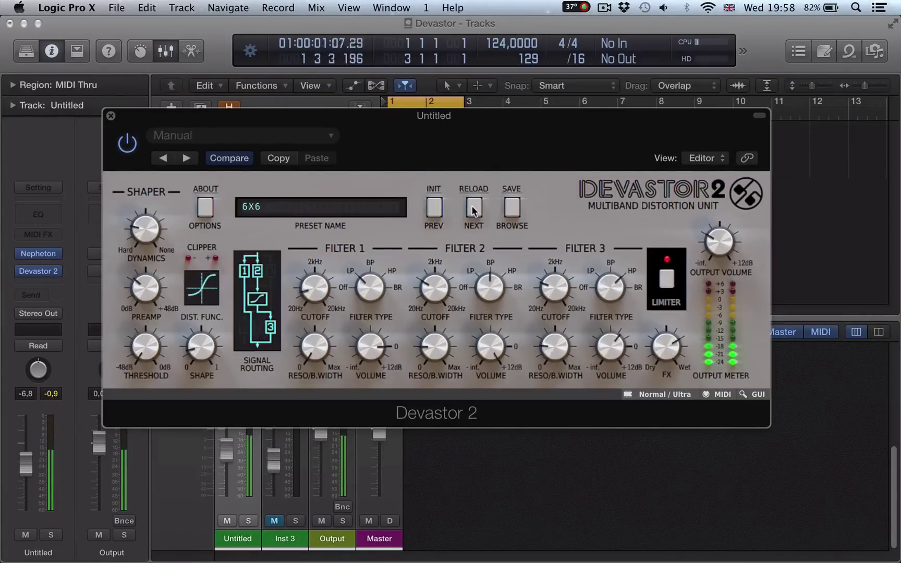
# Step between Default and 303 Roars, settling on the 303 Roars preset.
pyautogui.click(472, 205)
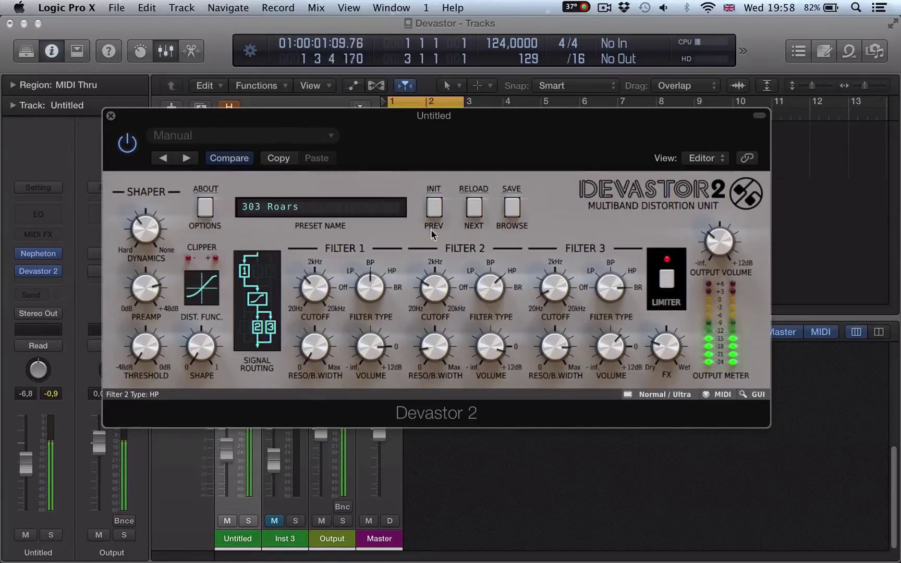
pyautogui.click(434, 207)
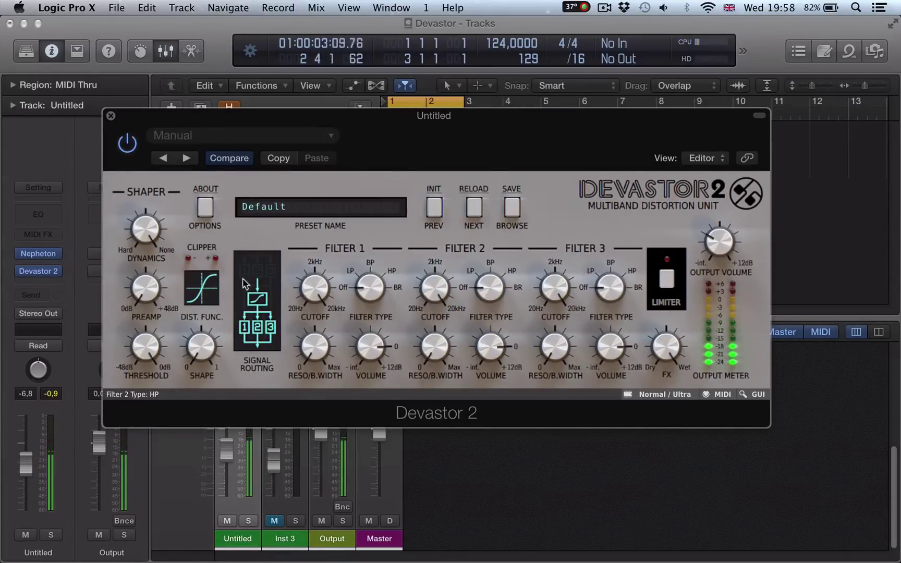
pyautogui.click(473, 210)
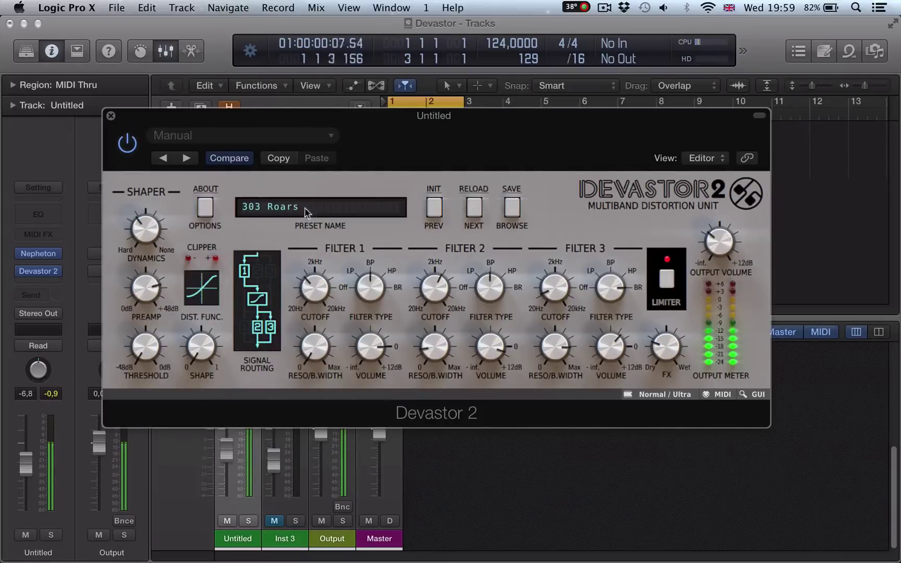
# Switch Filter 2 to HP with cutoff about 973Hz and open the preset browser.
pyautogui.click(504, 260)
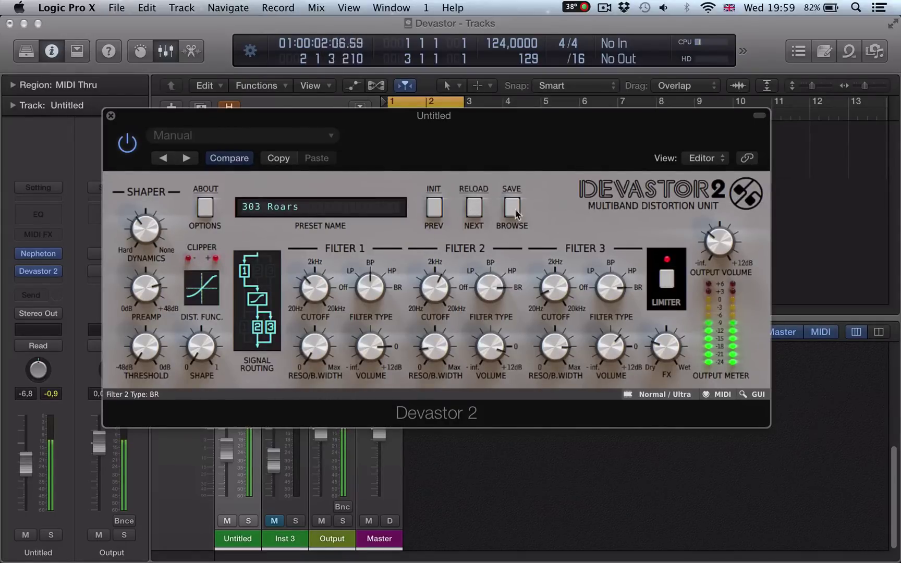
pyautogui.moveTo(440, 286); pyautogui.dragTo(440, 334)
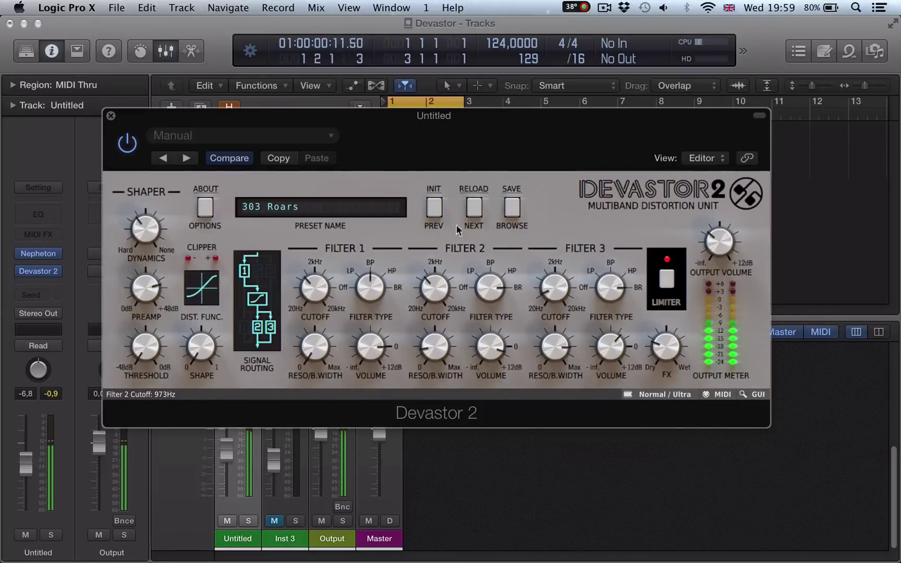
pyautogui.click(513, 208)
# Raise the plugin window and audition All Over Again, Bus-trap, Deadly Decompression, Drum Exciter MKII and Fresh Air.
pyautogui.moveTo(503, 158); pyautogui.dragTo(507, 67)
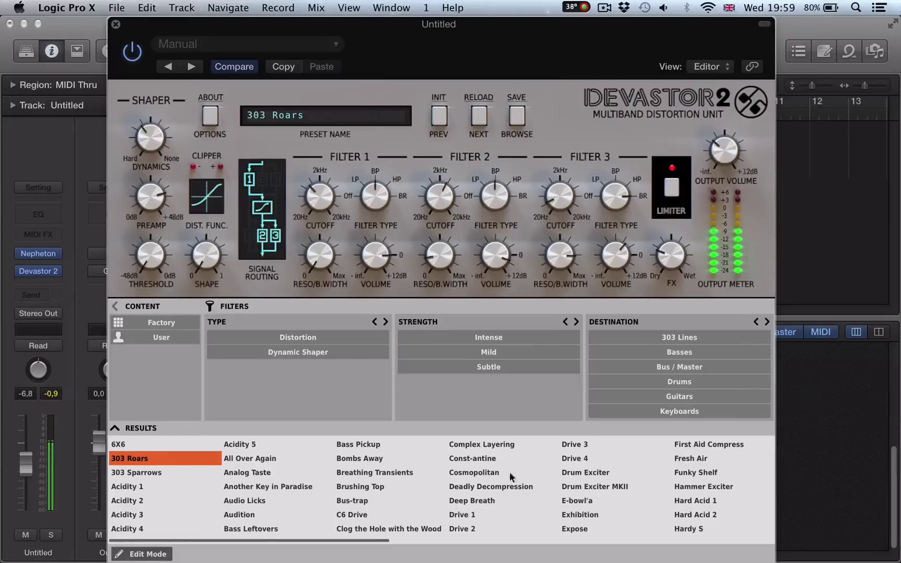
pyautogui.click(277, 463)
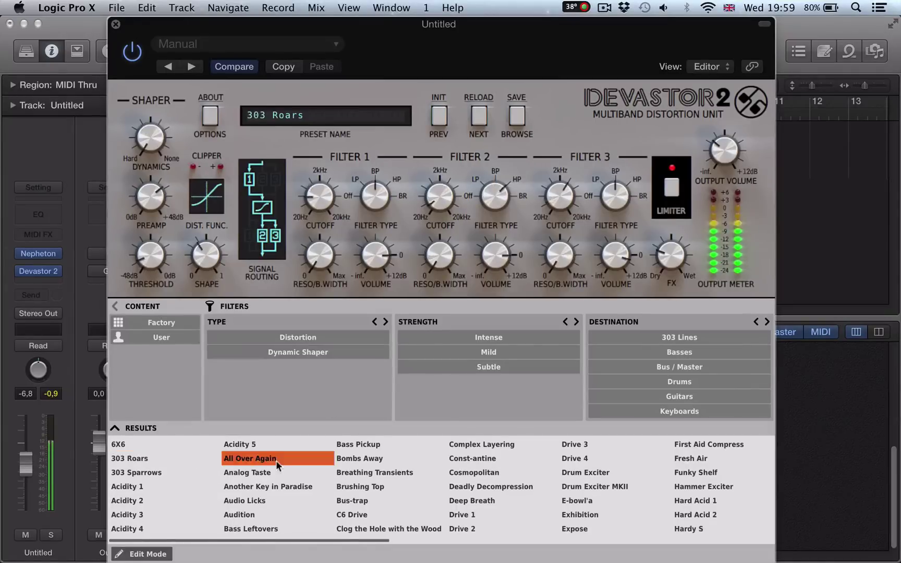
pyautogui.click(422, 499)
pyautogui.click(491, 488)
pyautogui.click(589, 488)
pyautogui.click(691, 460)
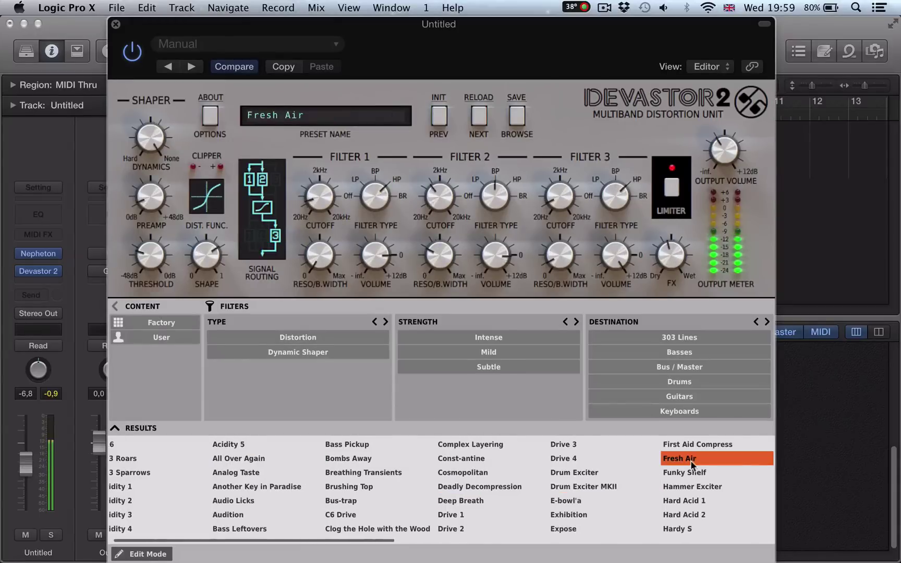
# Show Factory presets and audition Analog Taste, Brushing Top, Deadly Decompression and Drum Exciter MKII.
pyautogui.click(177, 325)
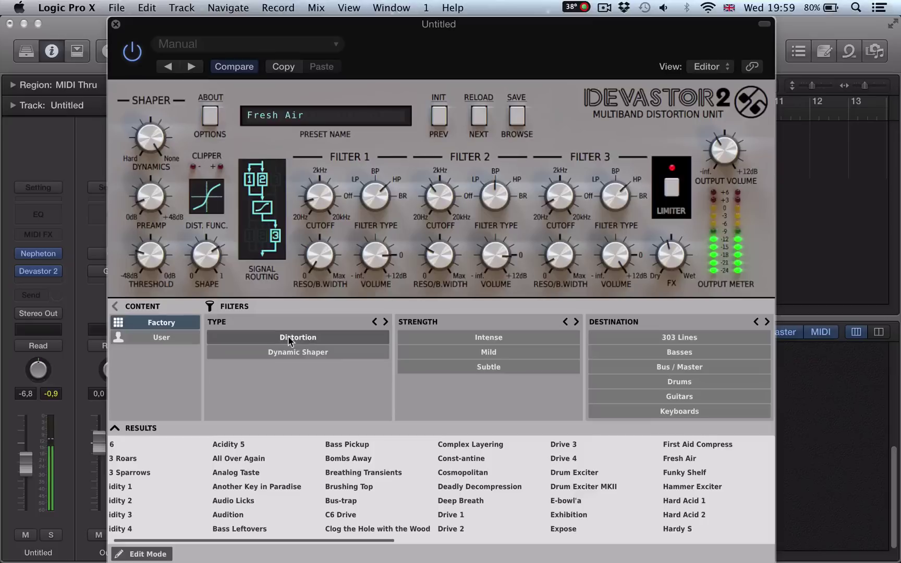
pyautogui.click(247, 475)
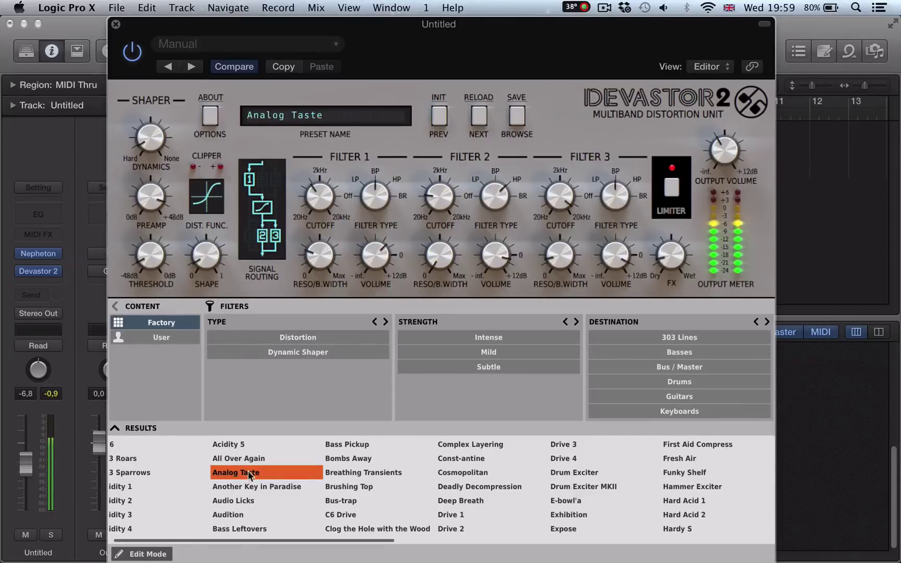
pyautogui.click(325, 488)
pyautogui.click(532, 488)
pyautogui.click(586, 487)
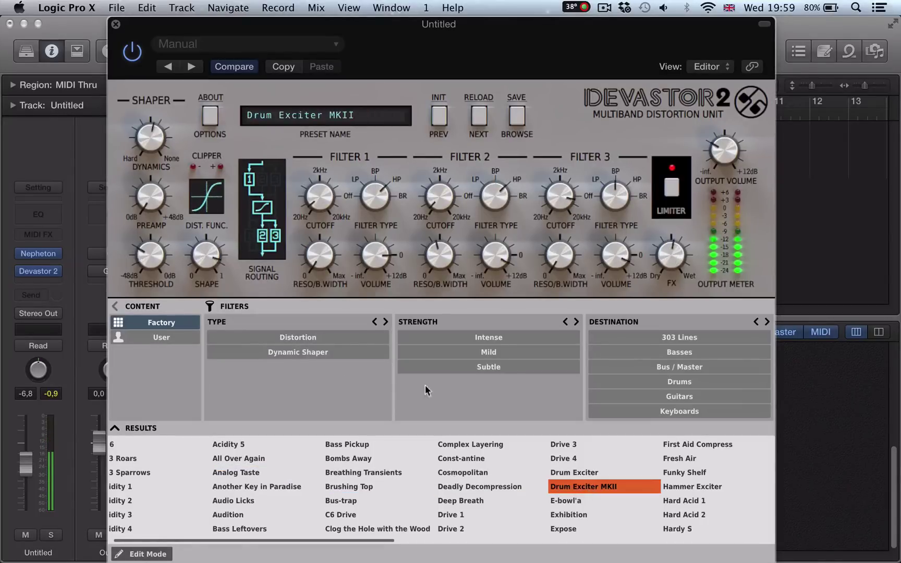
# Filter to Distortion, Mild and Basses, try Pick that Bass 3, then load Juice Concentrate.
pyautogui.click(266, 339)
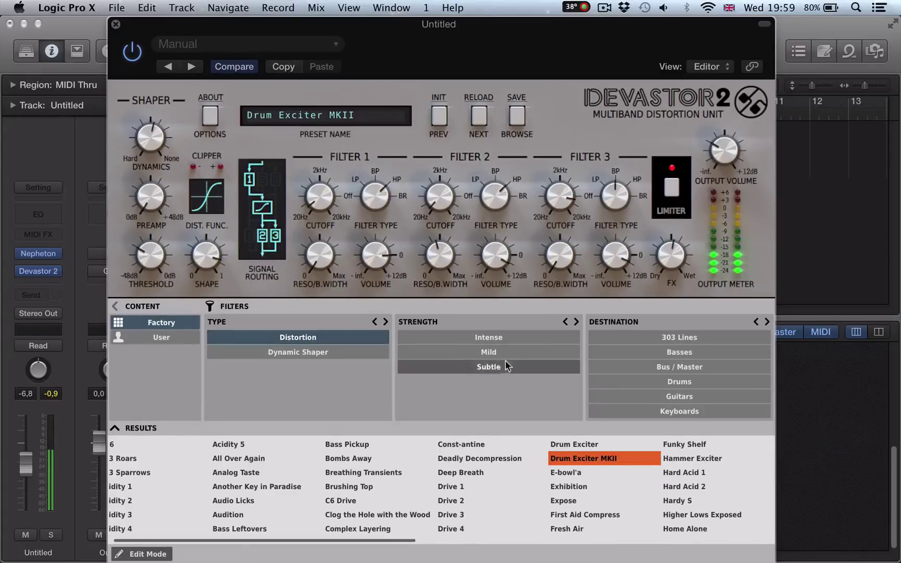
pyautogui.click(487, 353)
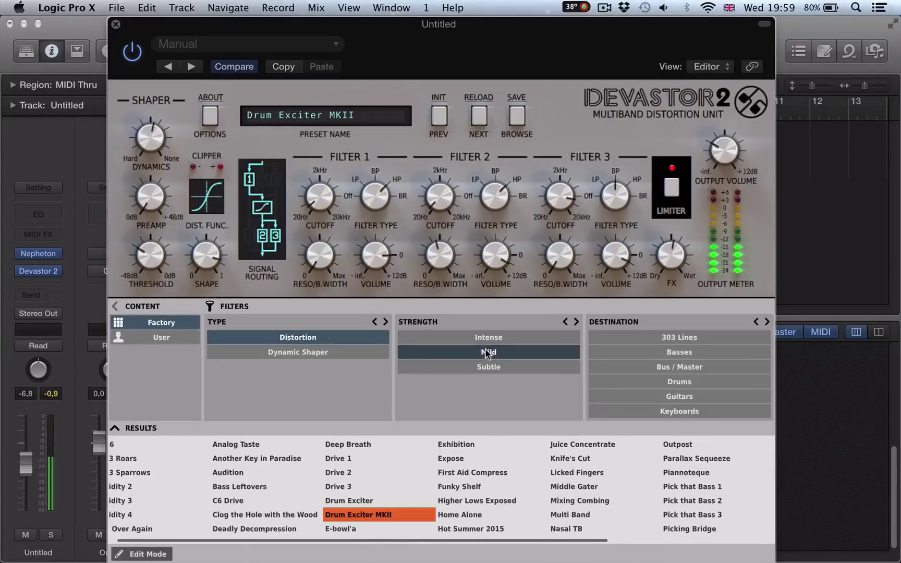
pyautogui.click(637, 360)
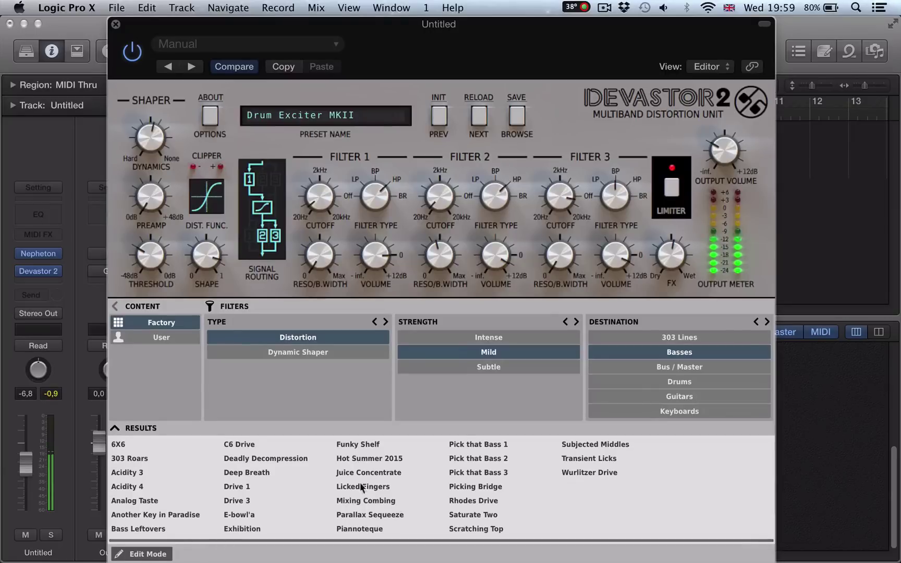
pyautogui.click(450, 474)
pyautogui.click(368, 473)
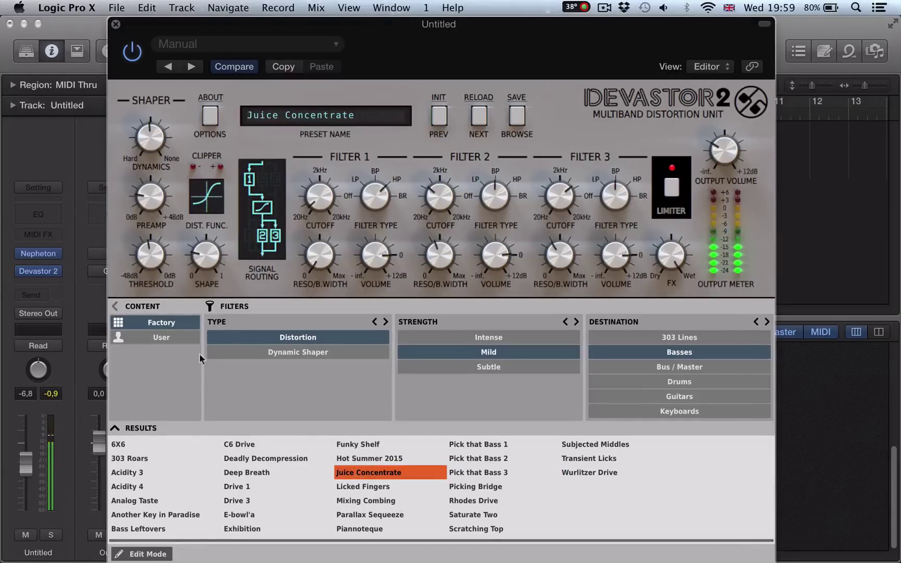
pyautogui.click(209, 307)
pyautogui.click(210, 307)
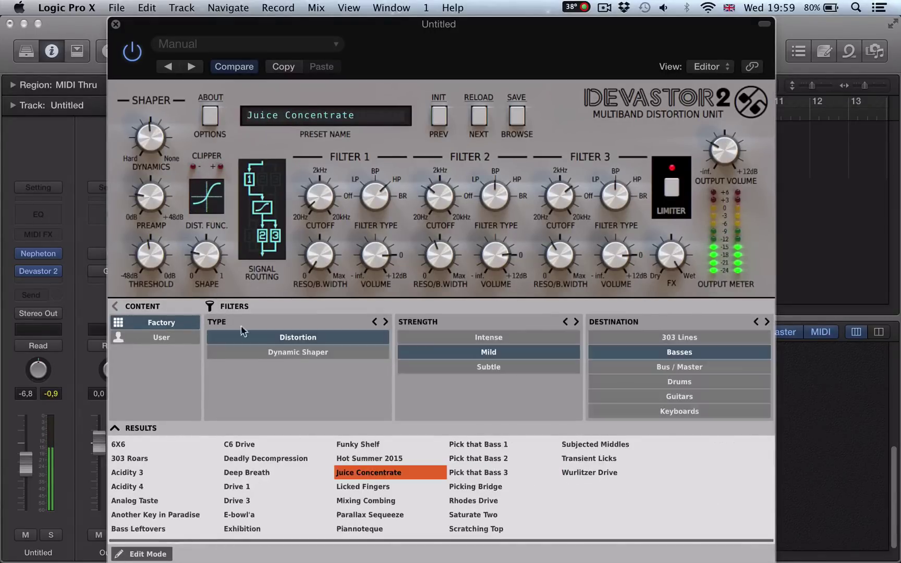
# Change filters to Dynamic Shaper type, Intense and Subtle strength, for Guitars and Drums.
pyautogui.click(428, 358)
pyautogui.click(680, 353)
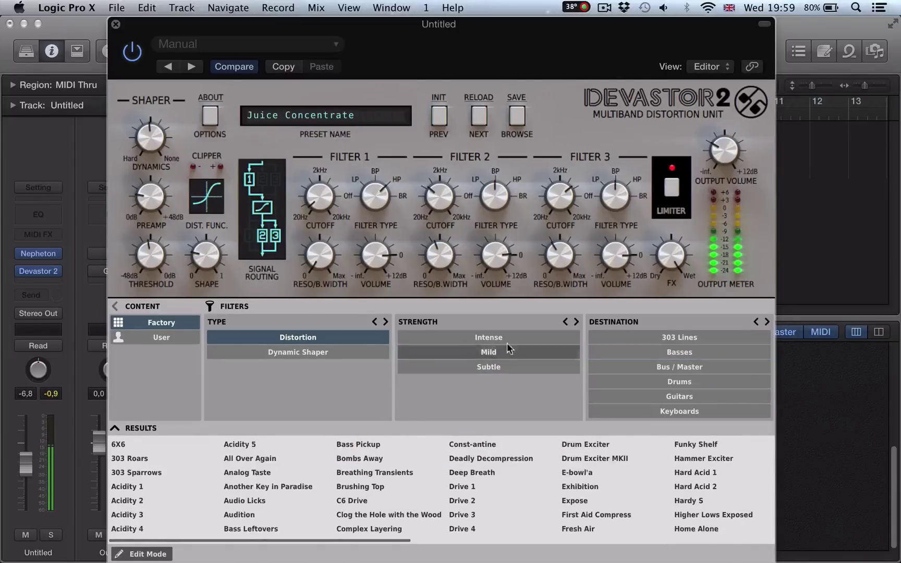
pyautogui.click(463, 339)
pyautogui.click(298, 353)
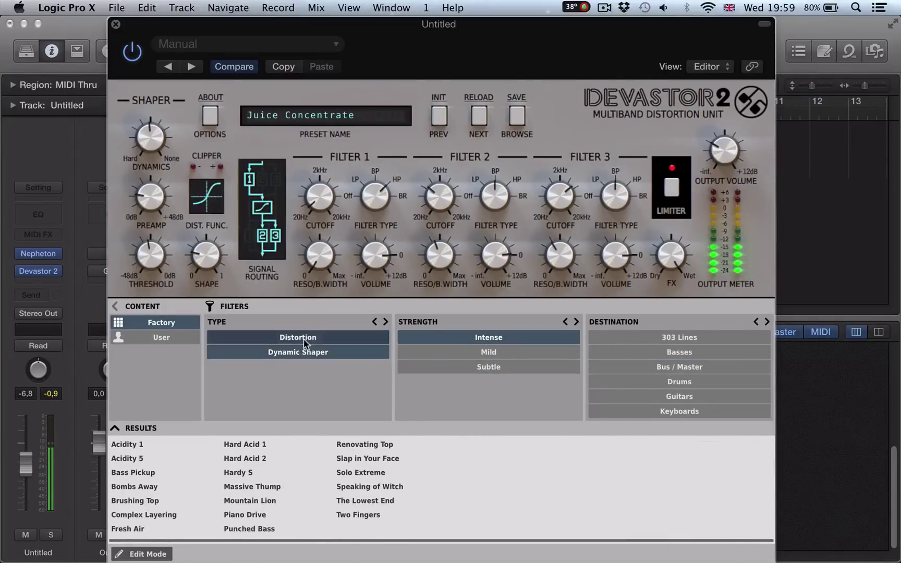
pyautogui.click(304, 340)
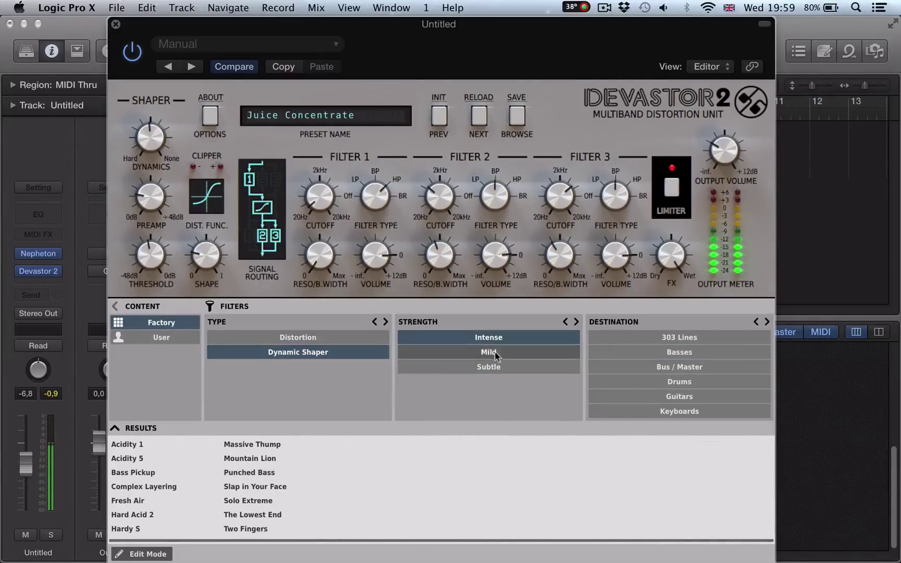
pyautogui.click(486, 368)
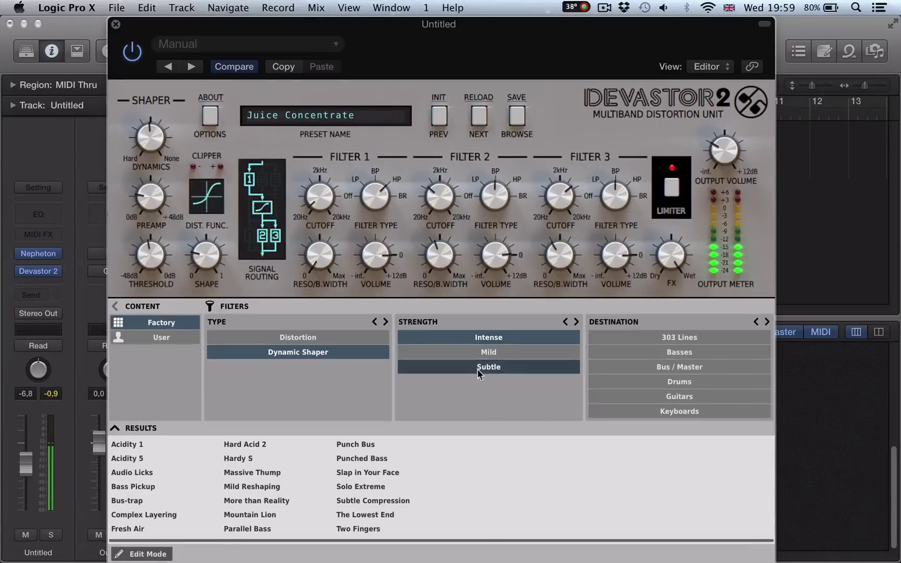
pyautogui.click(639, 396)
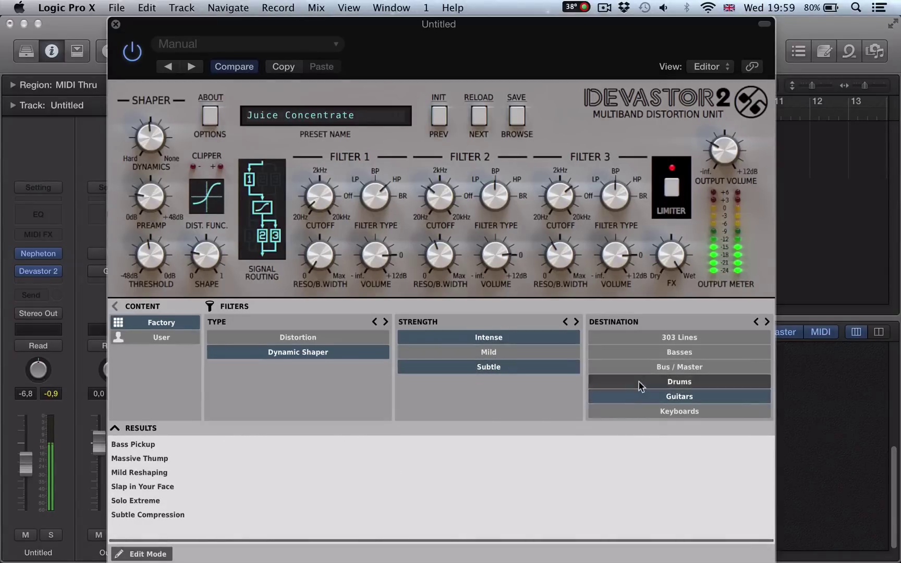
pyautogui.click(640, 386)
# Audition Slap in Your Face, Complex Layering, Massive Thump, Solo Extreme and Parallel Bass, ending on Bass Pickup.
pyautogui.click(269, 461)
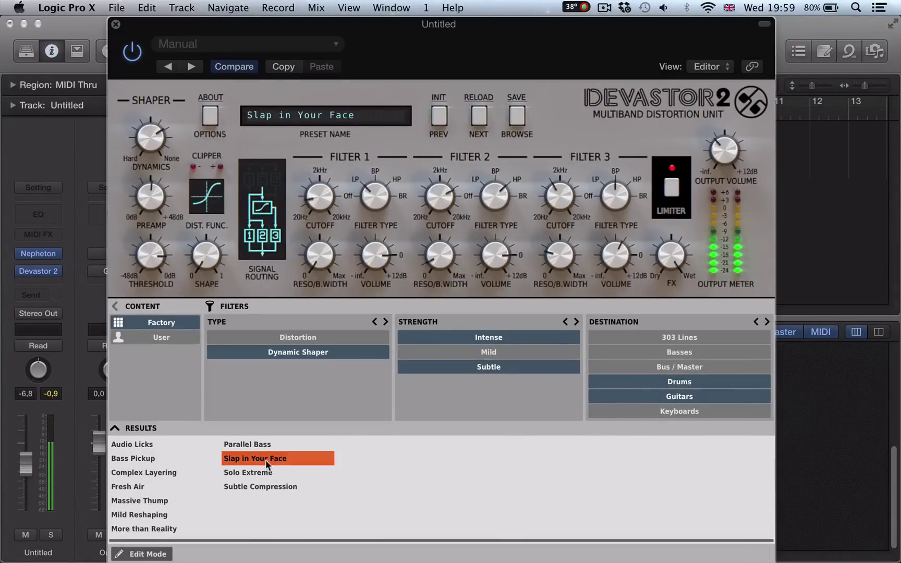
pyautogui.click(170, 474)
pyautogui.click(166, 500)
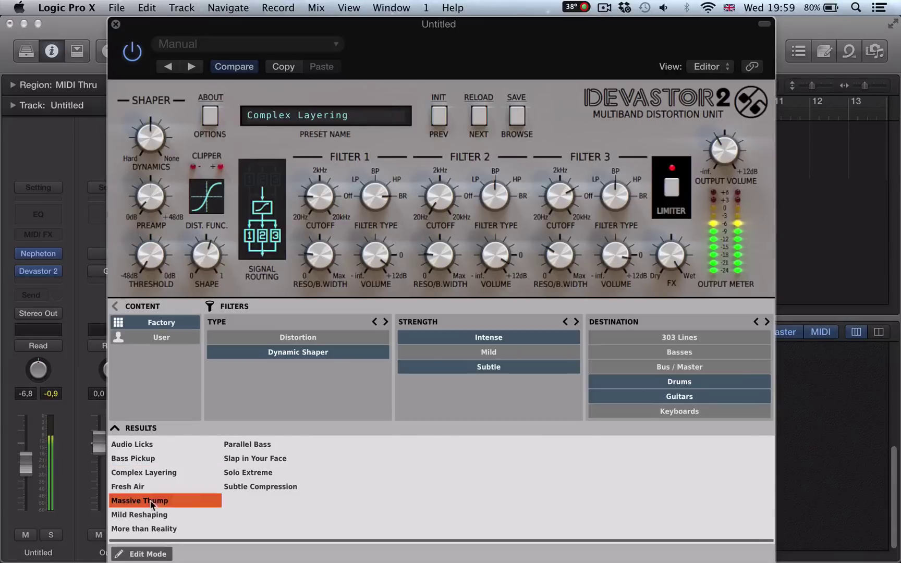
pyautogui.click(243, 475)
pyautogui.click(229, 446)
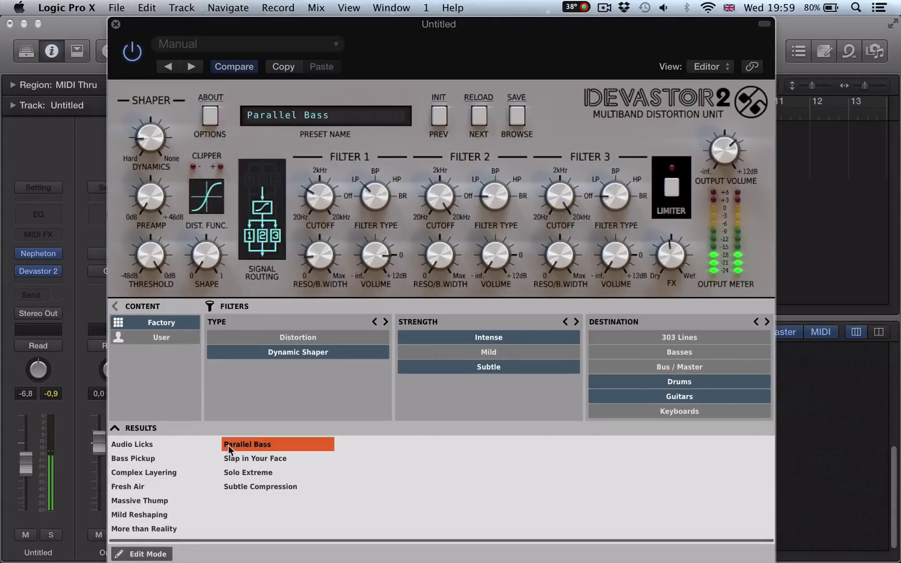
pyautogui.click(141, 457)
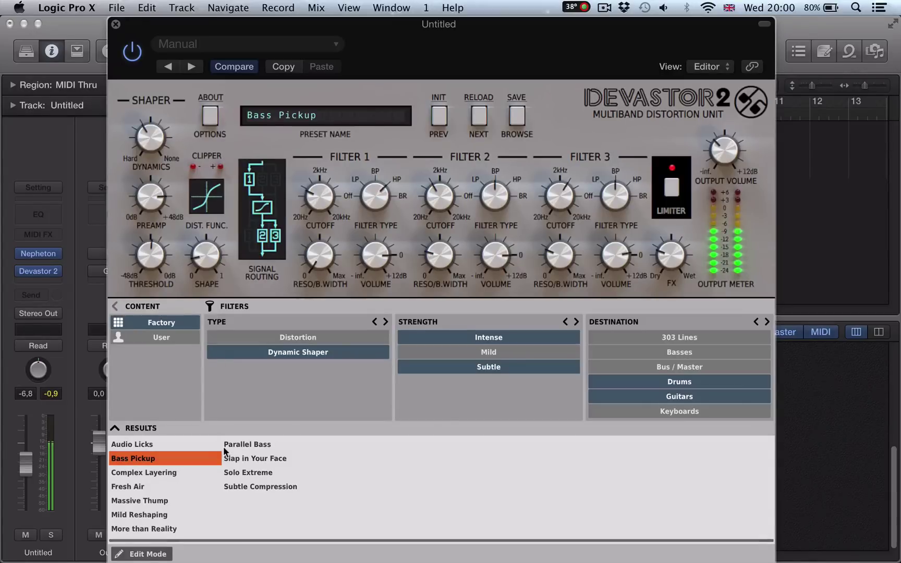
# Deselect the Dynamic Shaper, Intense and Subtle filter tags to list all factory presets.
pyautogui.click(261, 356)
pyautogui.click(485, 337)
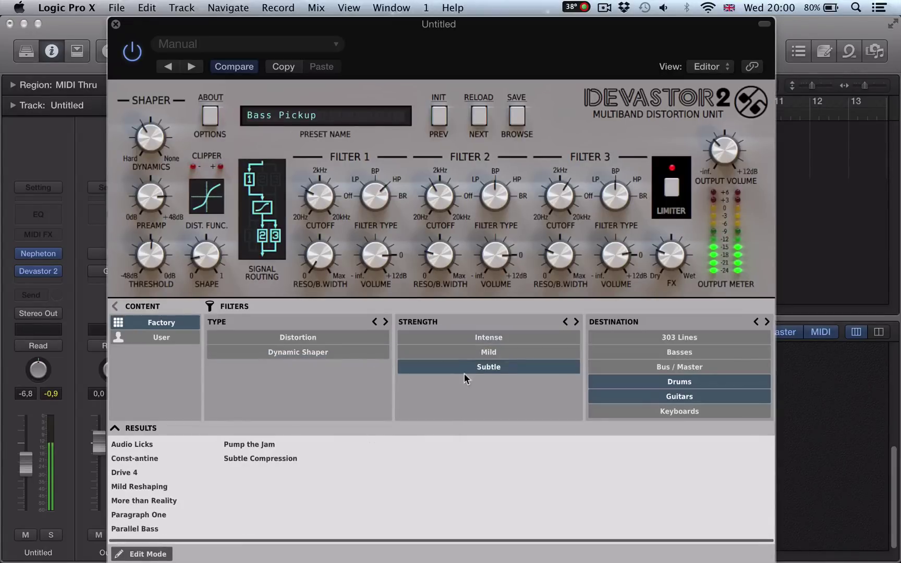
pyautogui.click(513, 367)
# Clear the Drums and Guitars filters and audition Bus-trap, Deep Breath, Mountain Lion and Outpost presets.
pyautogui.click(670, 382)
pyautogui.click(662, 396)
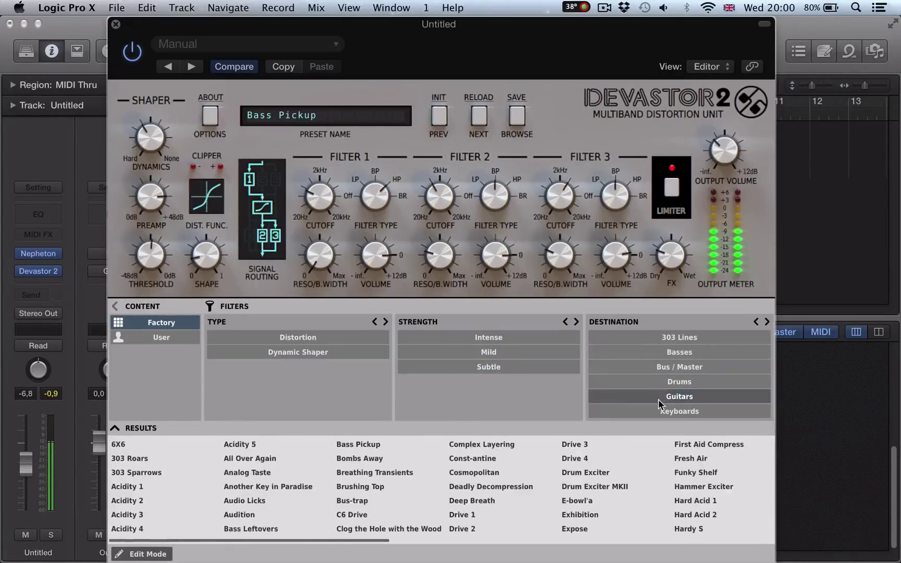
pyautogui.click(367, 501)
pyautogui.click(502, 501)
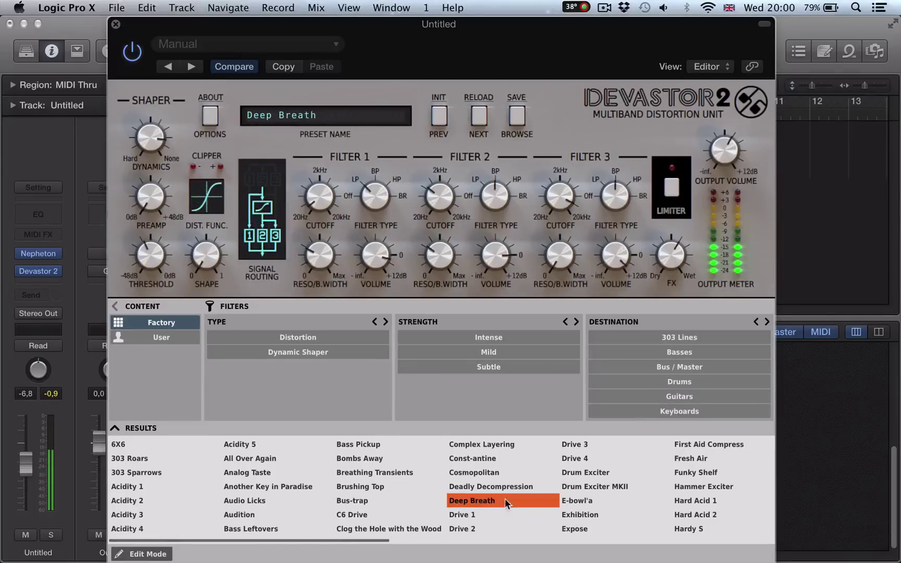
pyautogui.moveTo(346, 539); pyautogui.dragTo(584, 551)
pyautogui.click(521, 515)
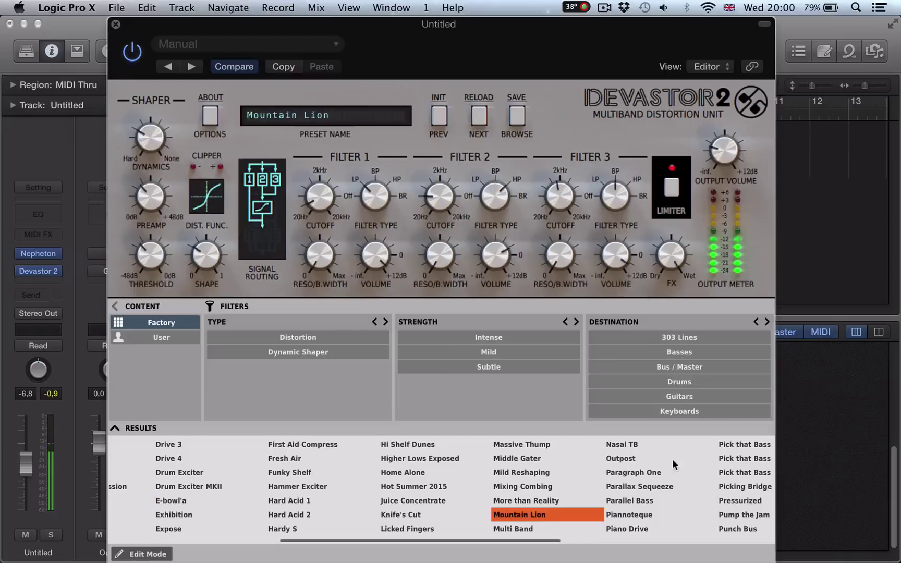
pyautogui.click(674, 459)
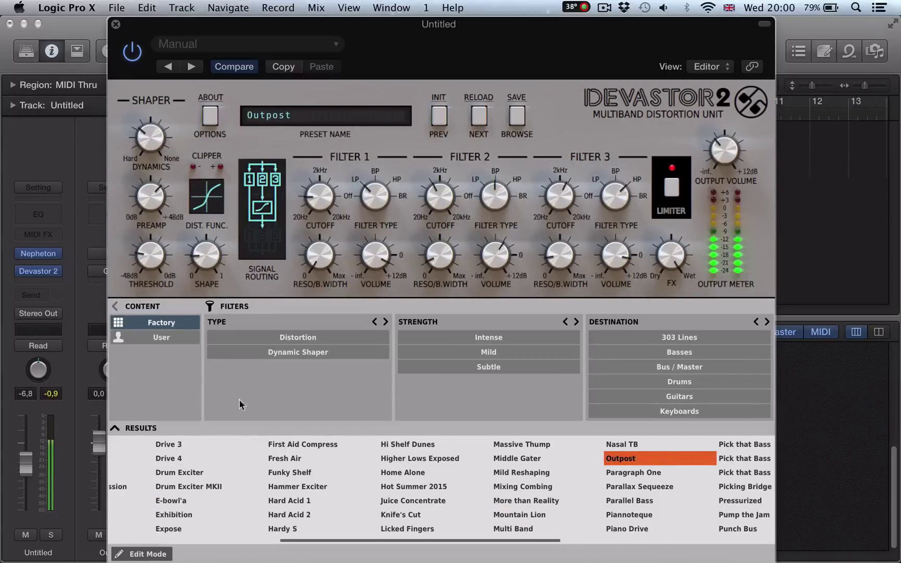
# Audition 303 Sparrows and Acidity 2, then load the Another Key in Paradise preset.
pyautogui.moveTo(400, 540); pyautogui.dragTo(221, 539)
pyautogui.click(142, 472)
pyautogui.click(136, 501)
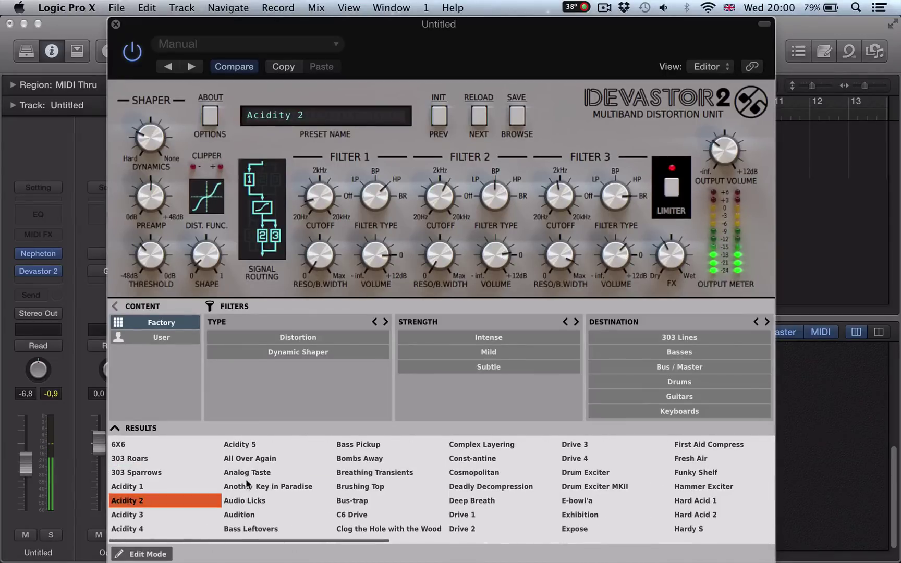
pyautogui.click(248, 486)
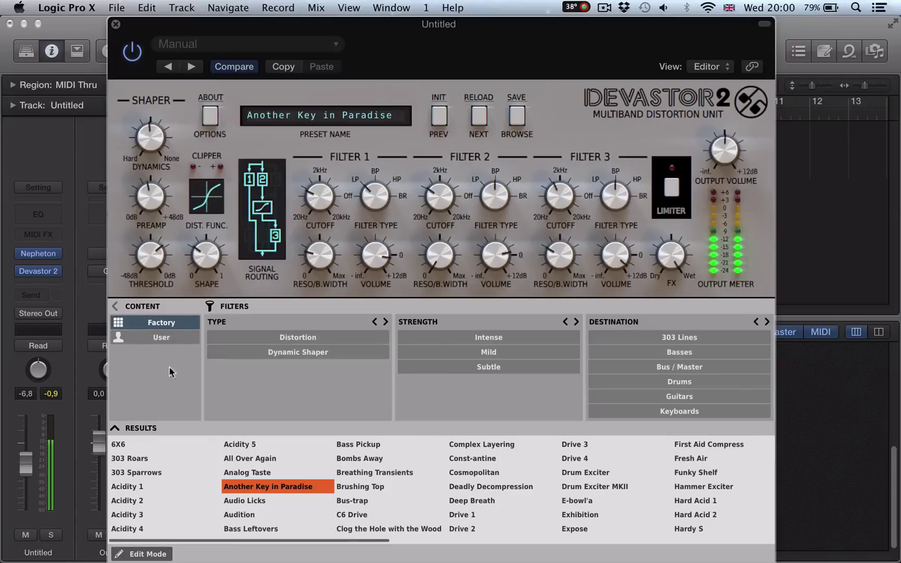
# Toggle tag editing and the User content filter, show factory and user presets, and start a new preset save.
pyautogui.click(149, 554)
pyautogui.click(147, 336)
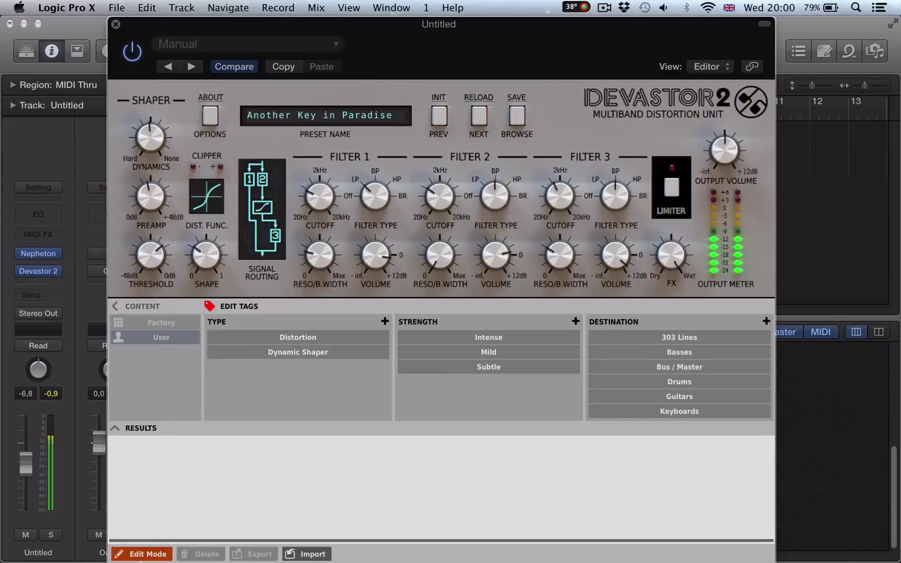
pyautogui.click(148, 554)
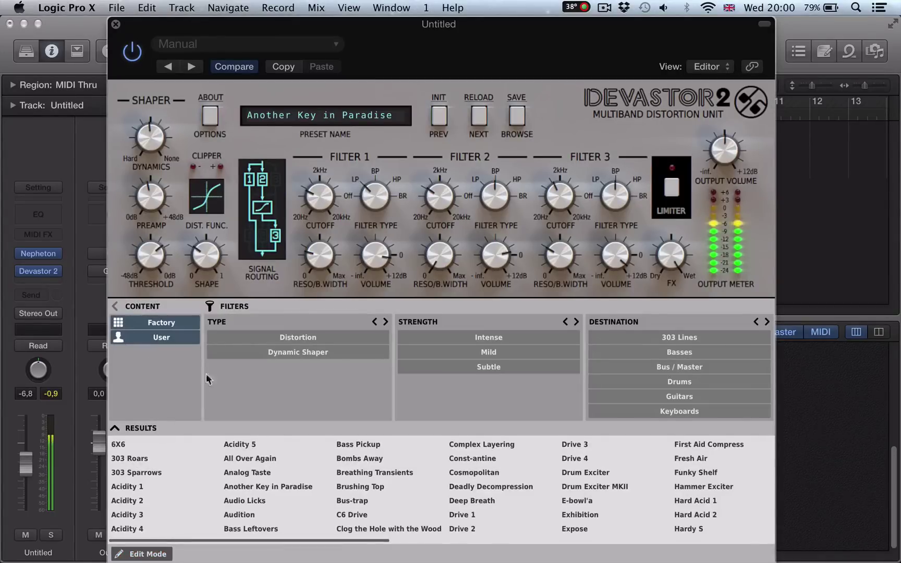
pyautogui.click(170, 339)
pyautogui.click(170, 339)
pyautogui.click(149, 554)
pyautogui.click(148, 554)
pyautogui.click(175, 336)
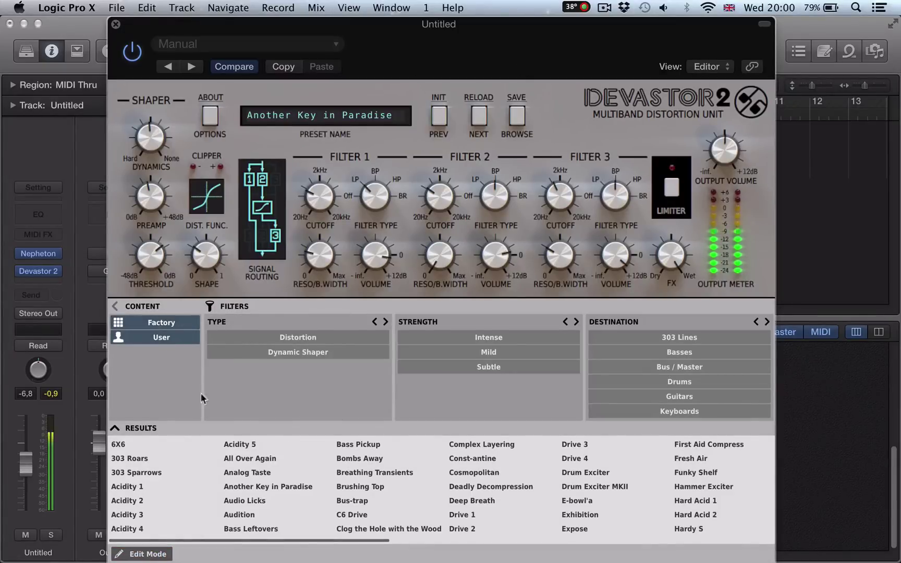
pyautogui.click(516, 114)
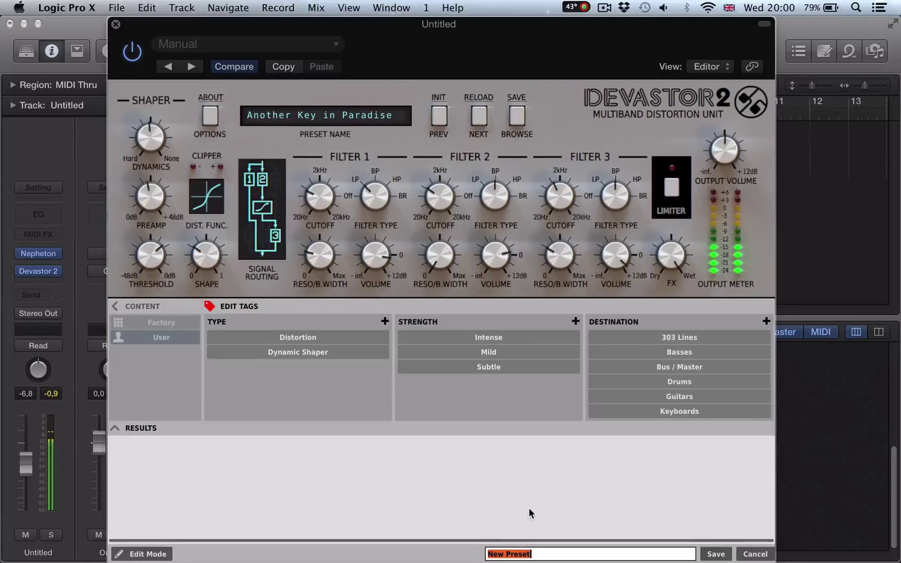
# Name and save the settings as a new user preset, then list only User presets and select it.
pyautogui.write('jonny pr')
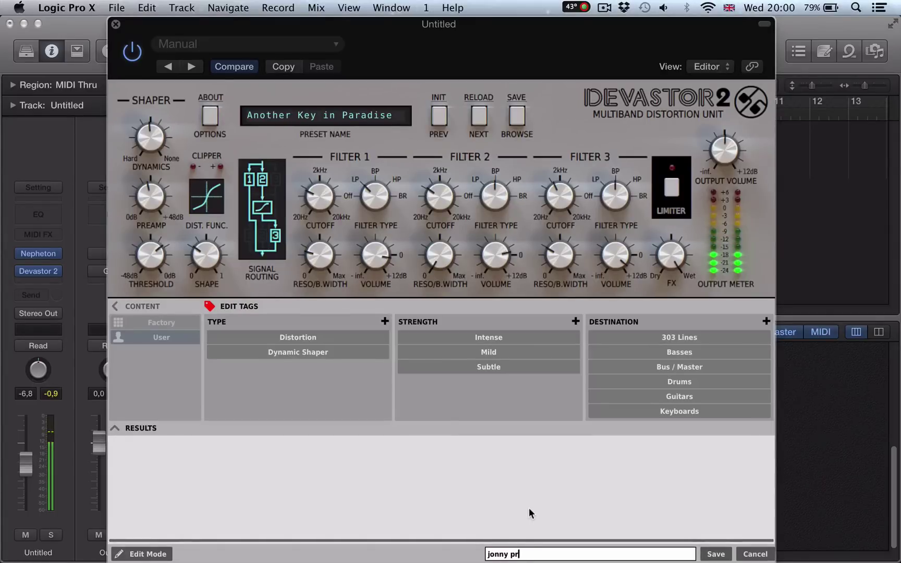
pyautogui.write('eset')
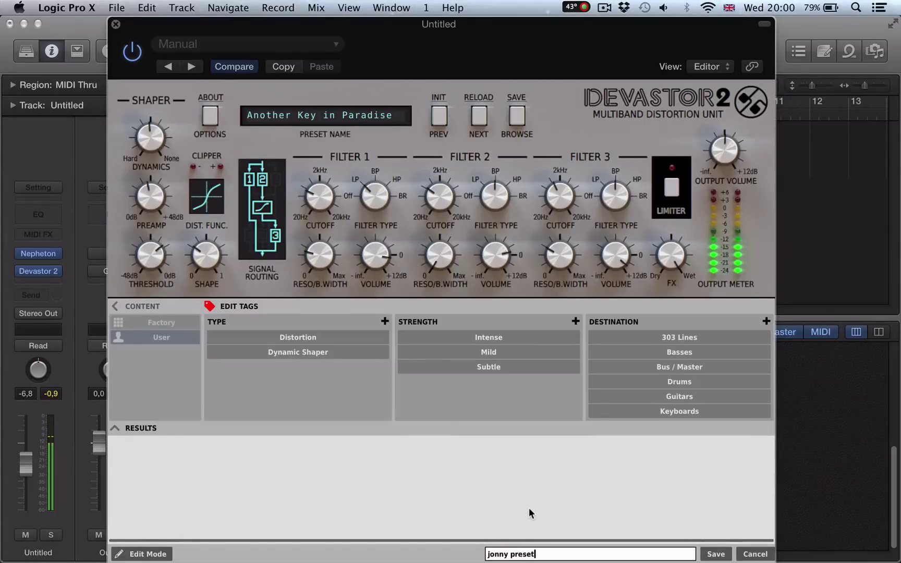
pyautogui.click(716, 555)
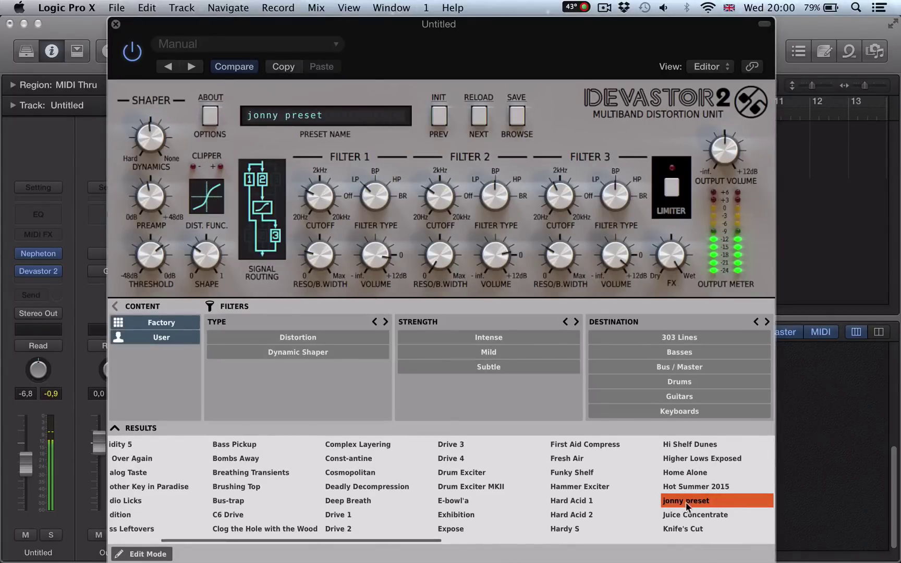
pyautogui.click(143, 339)
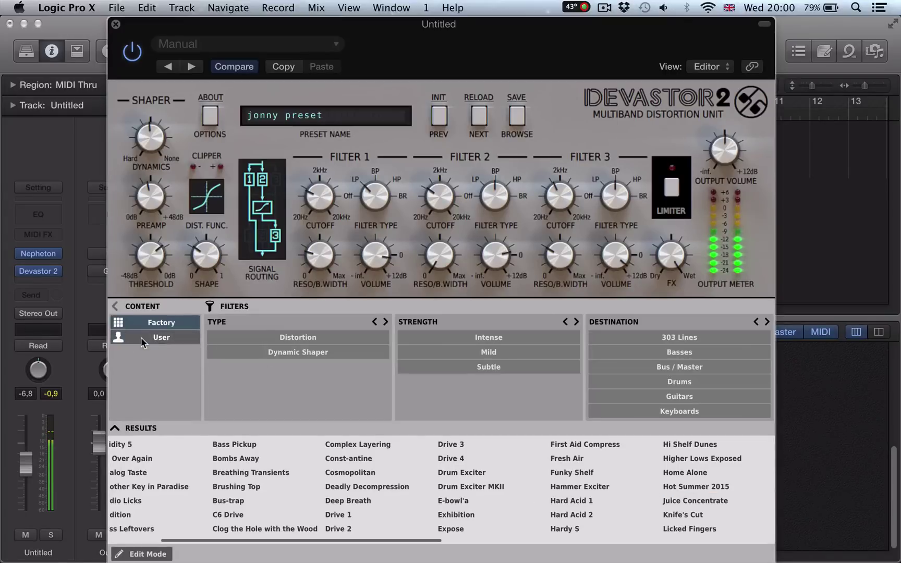
pyautogui.click(143, 339)
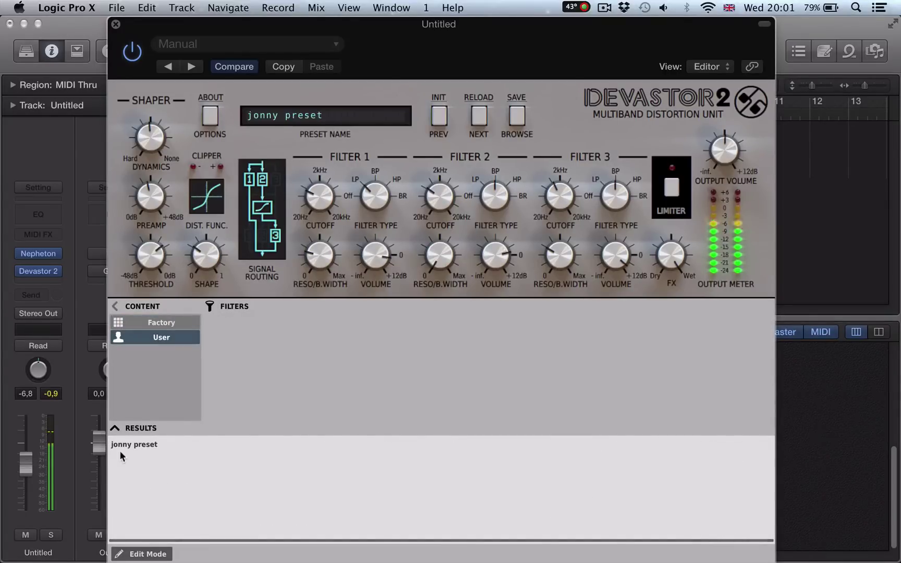
pyautogui.click(134, 446)
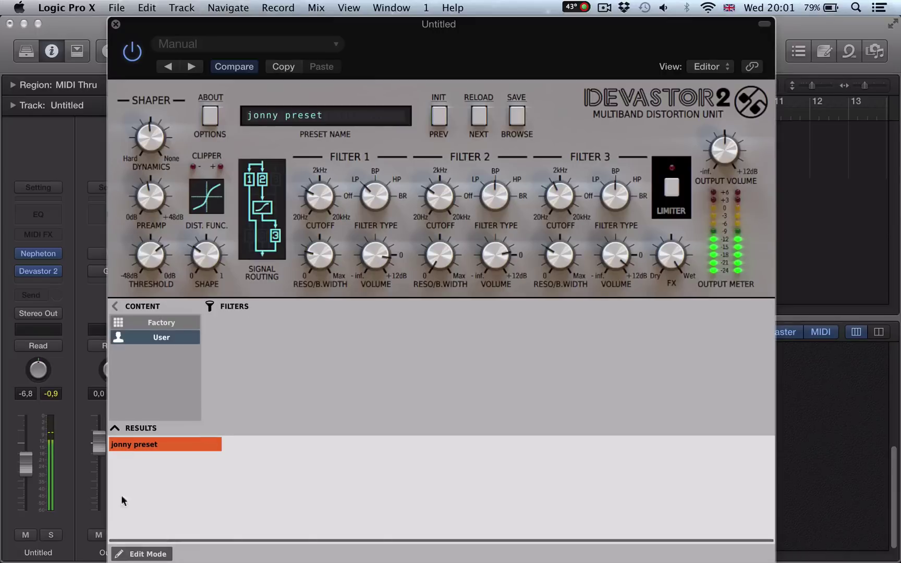
# Tag the user preset as Distortion, Mild and Drums, then filter by Distortion and reopen tag editing.
pyautogui.click(142, 554)
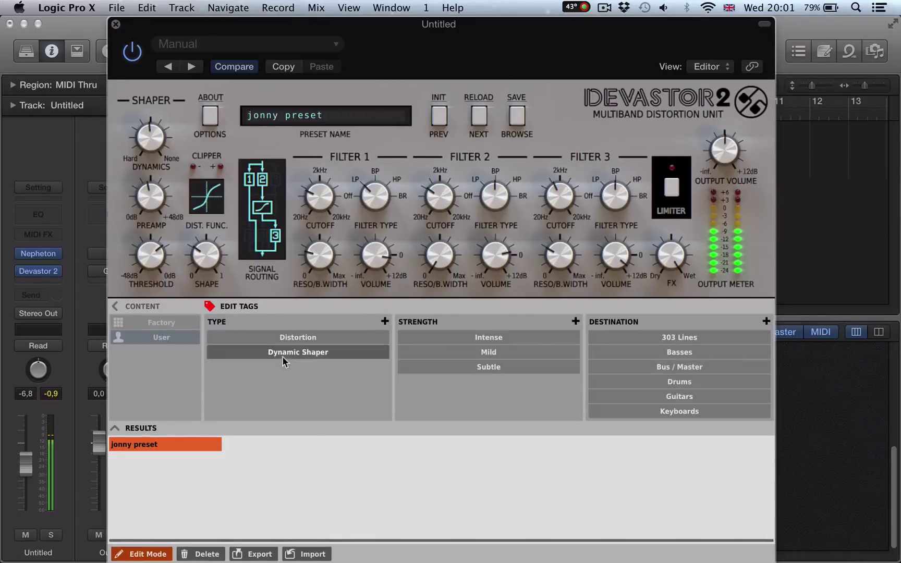
pyautogui.click(279, 339)
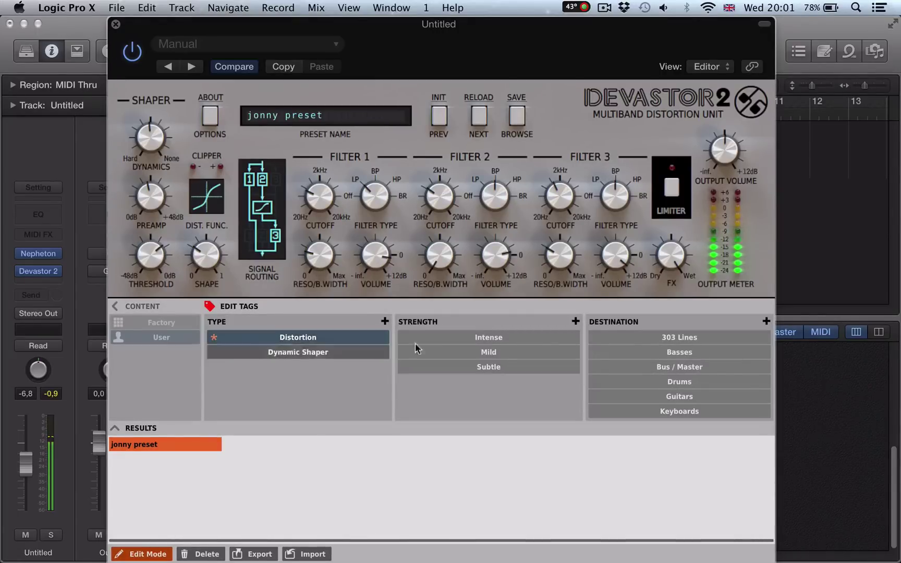
pyautogui.click(483, 352)
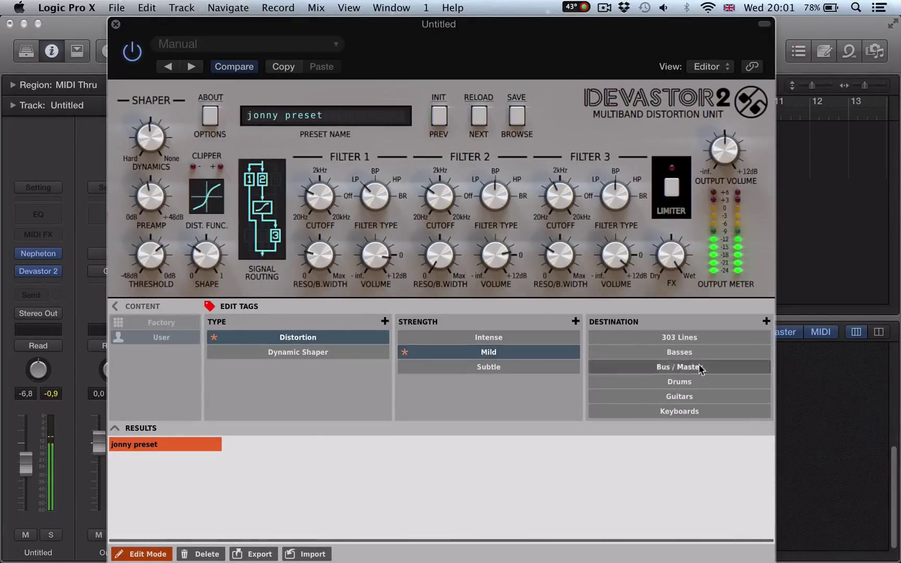
pyautogui.click(663, 383)
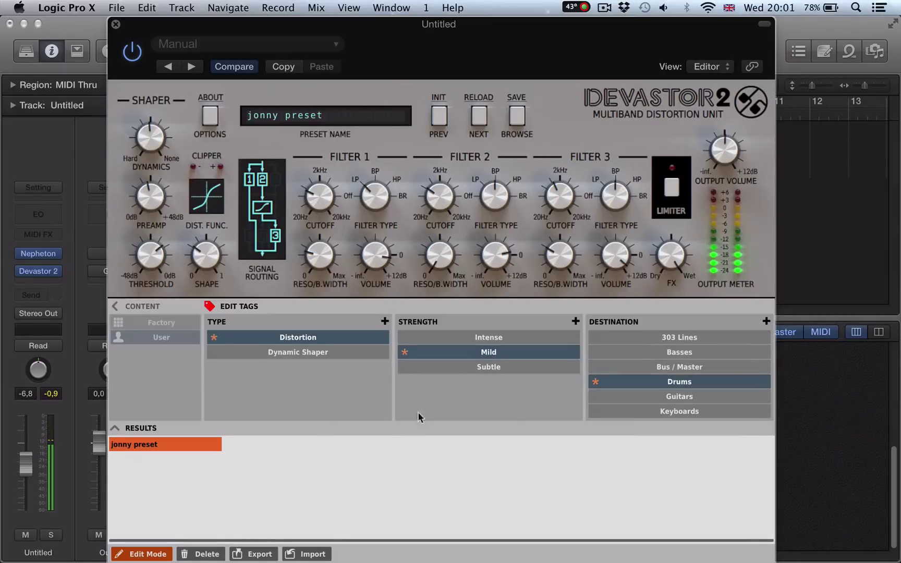
pyautogui.click(136, 554)
pyautogui.click(140, 443)
pyautogui.click(281, 336)
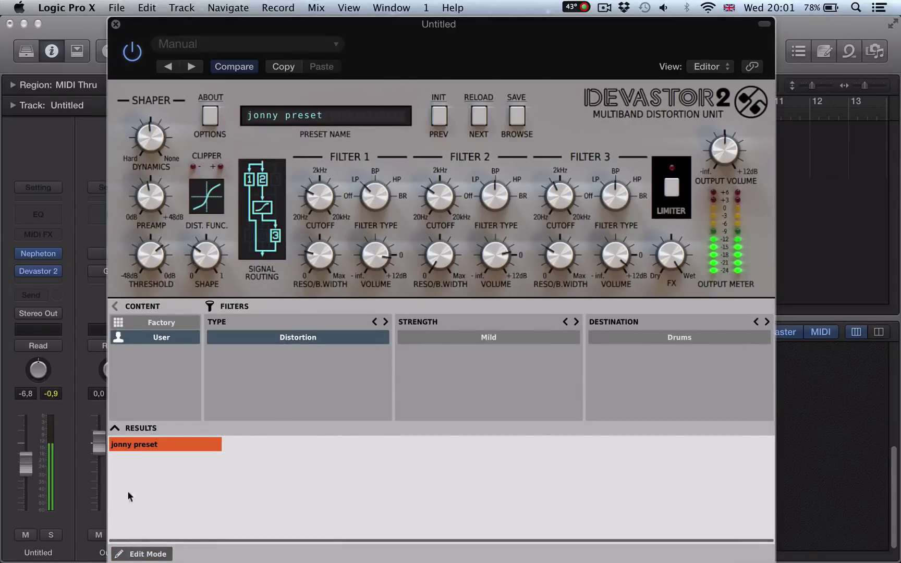
pyautogui.click(142, 554)
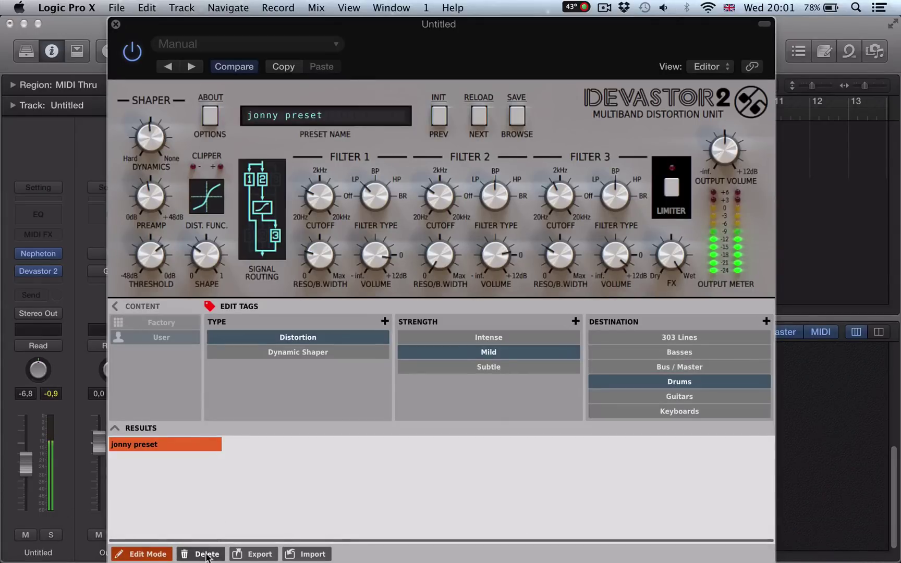
# Cancel the preset package import, exit tag editing, and close then reopen the preset browser.
pyautogui.click(305, 553)
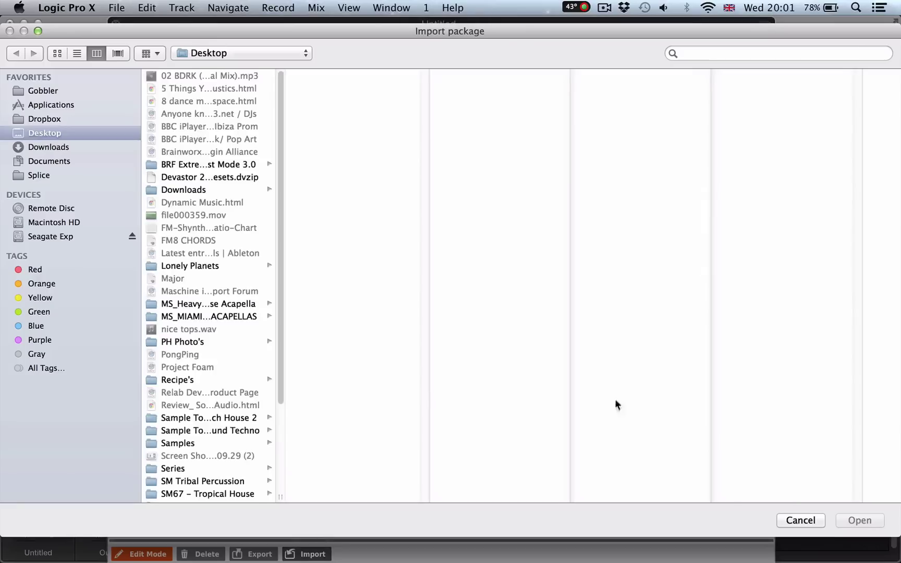
pyautogui.click(800, 520)
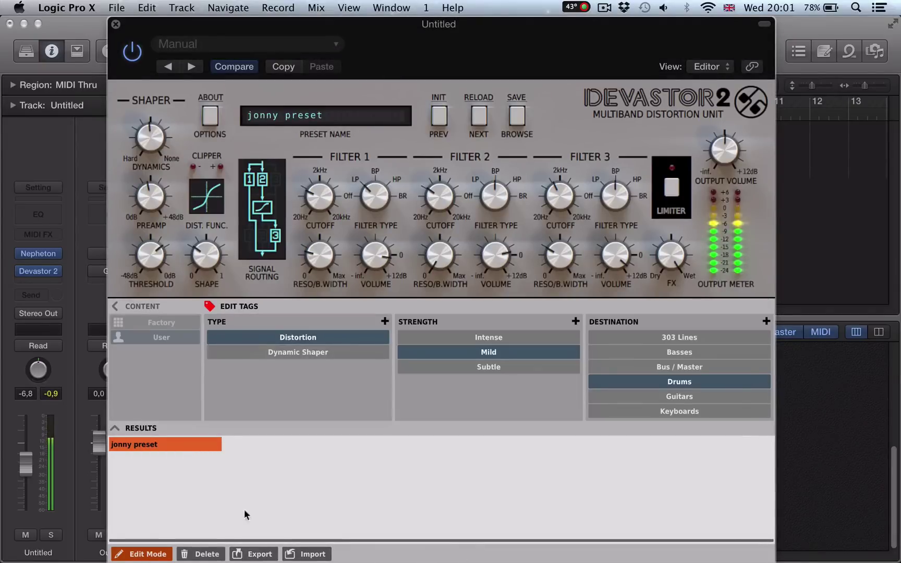
pyautogui.click(141, 551)
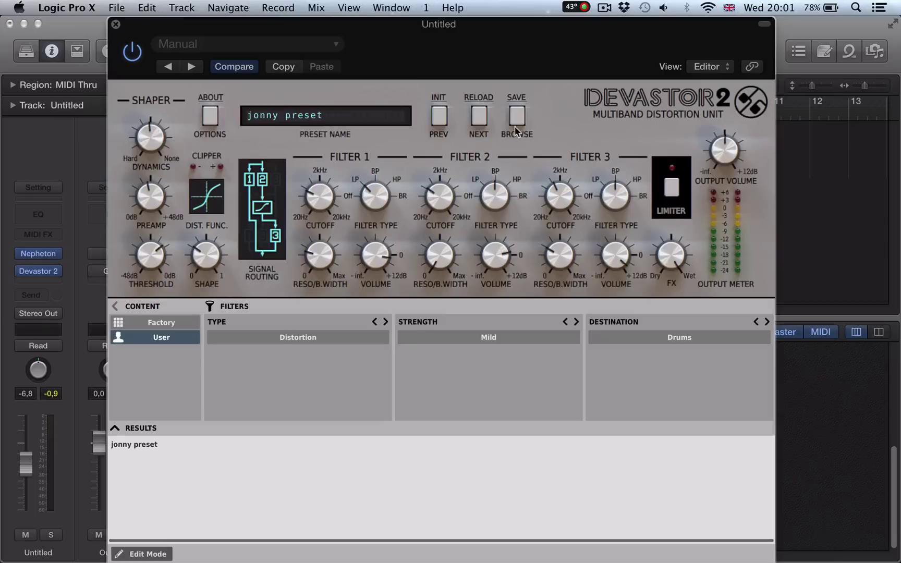
pyautogui.click(515, 116)
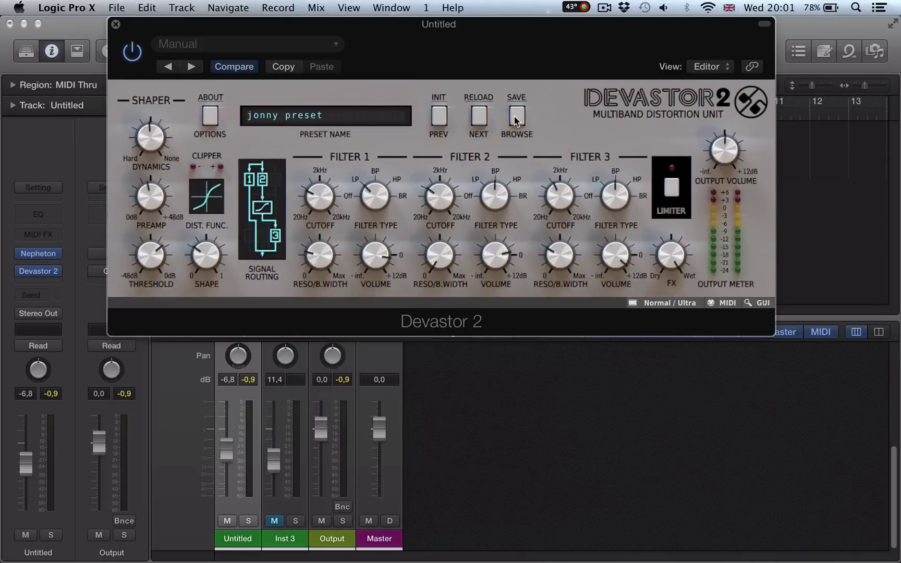
pyautogui.click(514, 116)
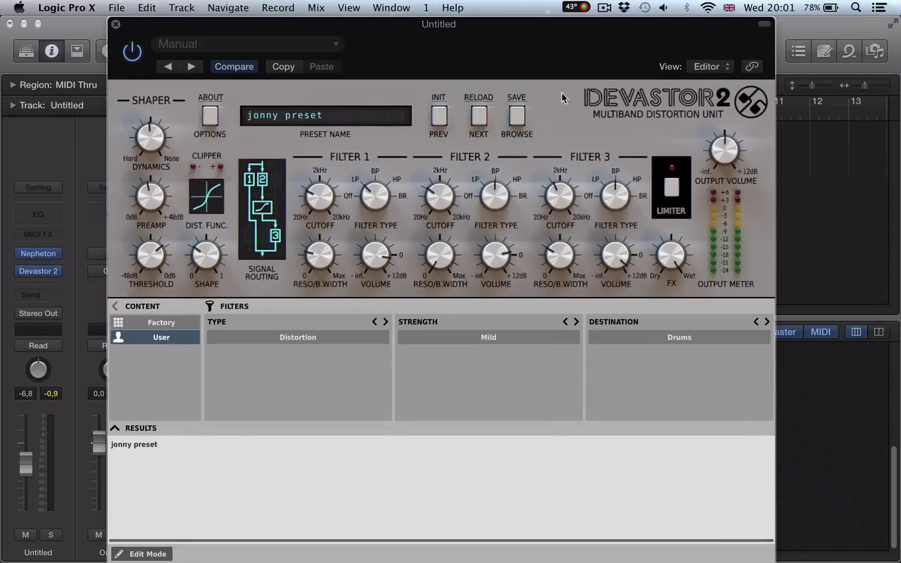
# Close the browser, move the plugin window down, sweep Dynamics, and turn on the output limiter.
pyautogui.click(517, 116)
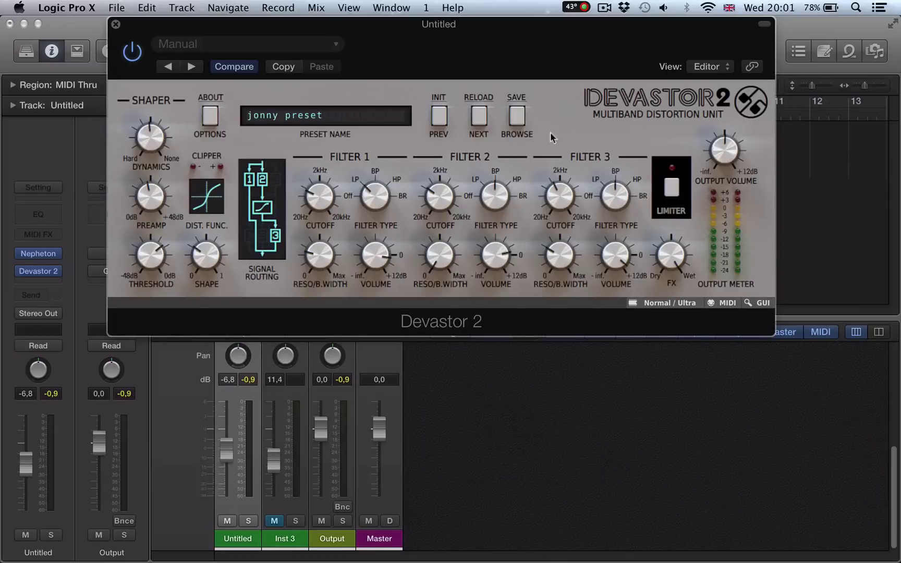
pyautogui.moveTo(558, 46); pyautogui.dragTo(553, 123)
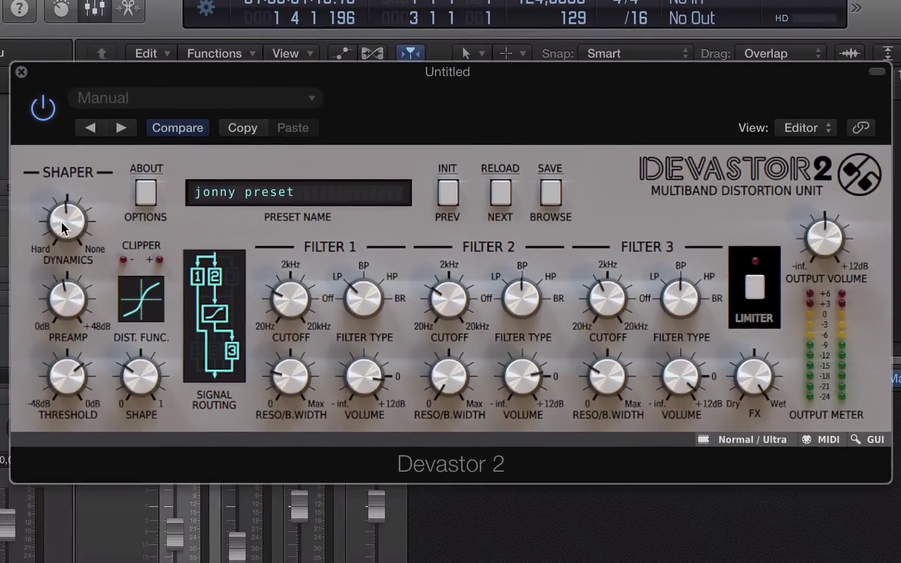
pyautogui.moveTo(61, 221); pyautogui.dragTo(86, 53)
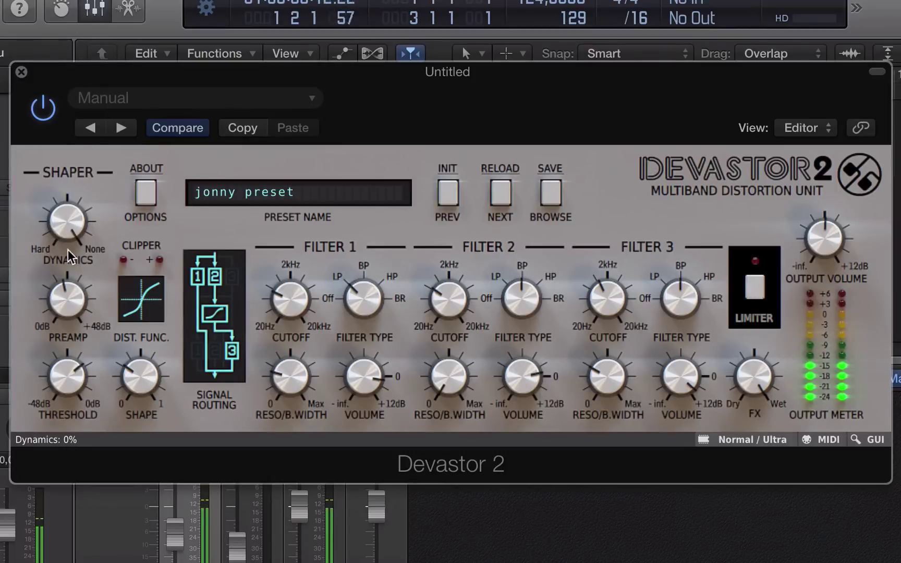
pyautogui.moveTo(81, 203); pyautogui.dragTo(61, 338)
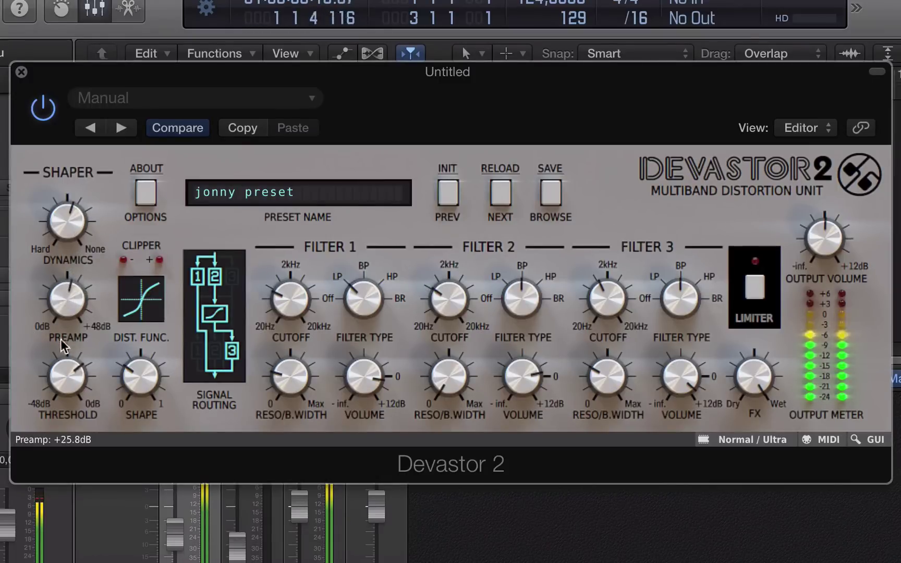
pyautogui.click(751, 288)
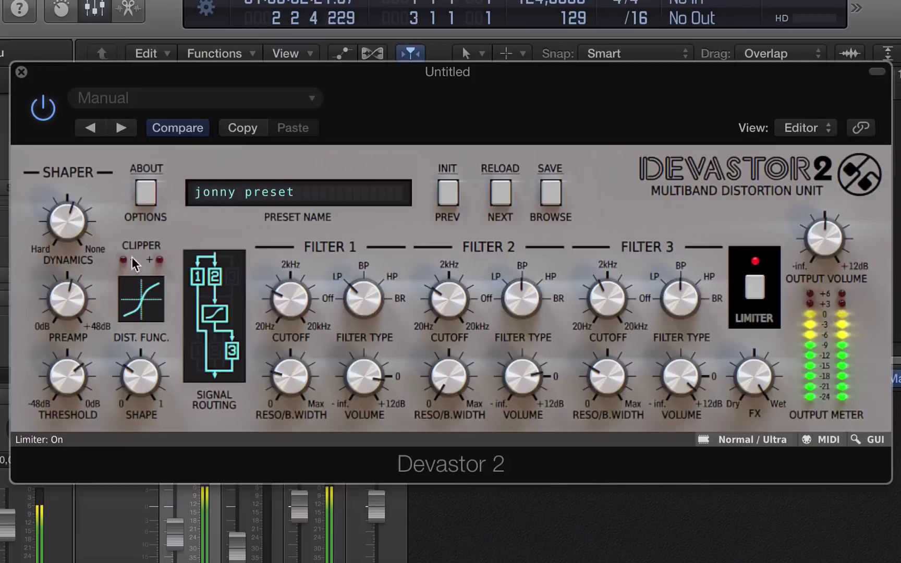
# Set the preamp gain to about +27 dB and the threshold to its -48 dB minimum.
pyautogui.moveTo(73, 255); pyautogui.dragTo(121, 249)
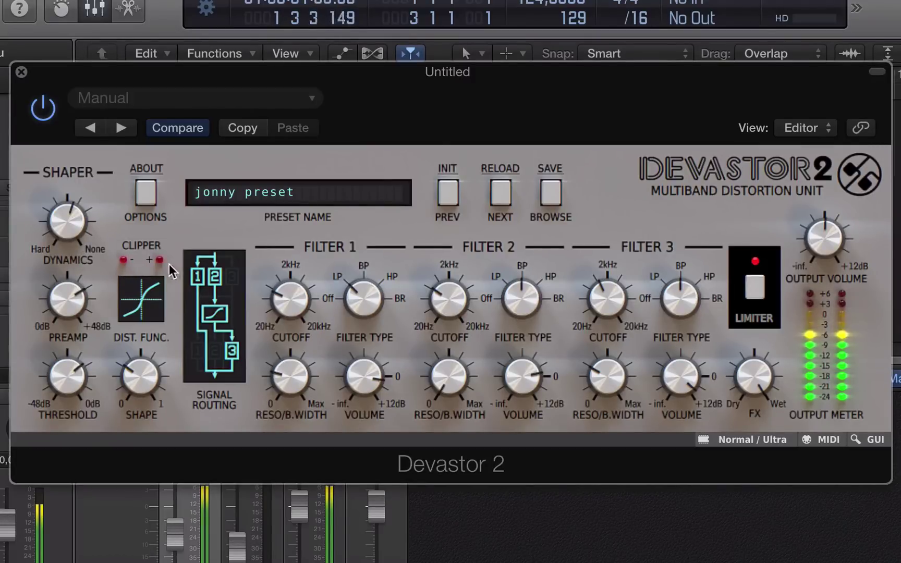
pyautogui.moveTo(86, 295); pyautogui.dragTo(71, 387)
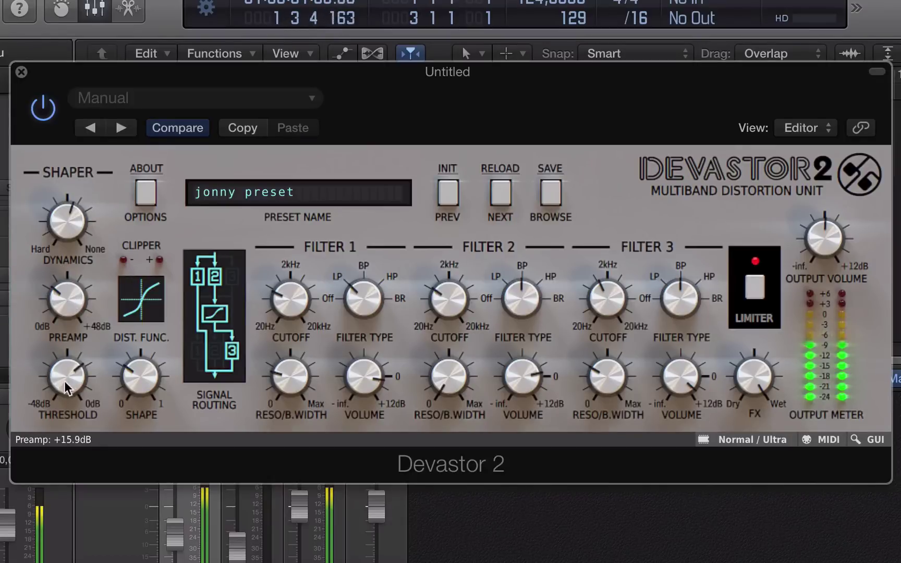
pyautogui.moveTo(62, 385); pyautogui.dragTo(71, 423)
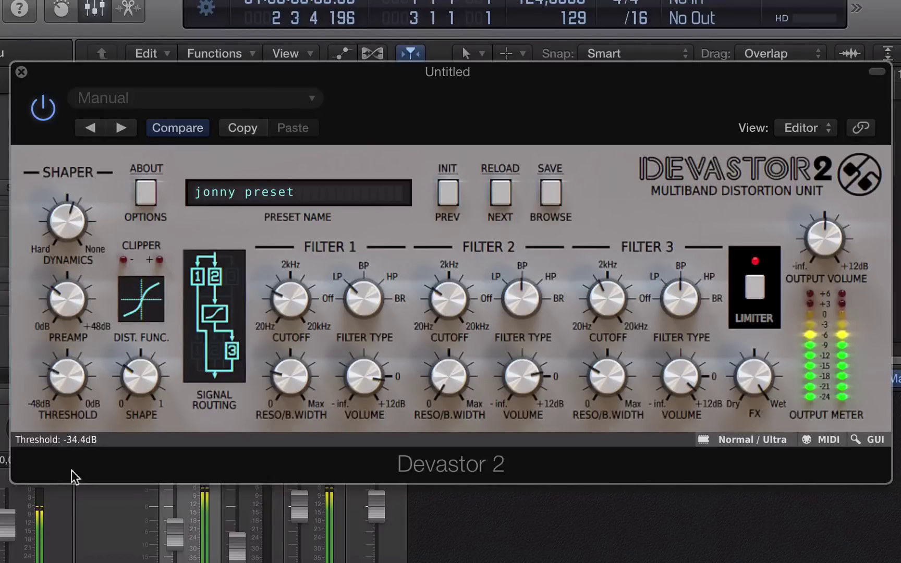
pyautogui.moveTo(70, 474); pyautogui.dragTo(71, 521)
pyautogui.moveTo(65, 302); pyautogui.dragTo(71, 264)
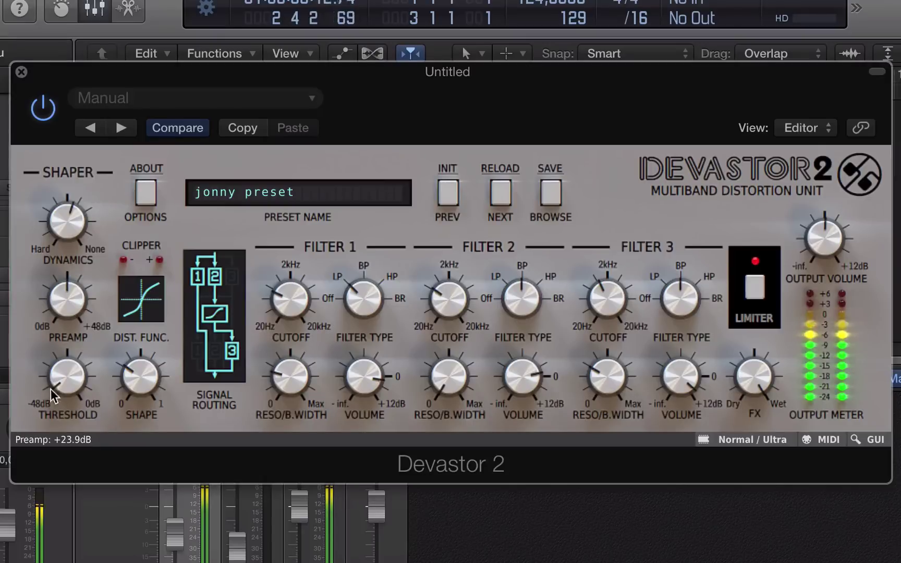
pyautogui.moveTo(52, 388); pyautogui.dragTo(59, 461)
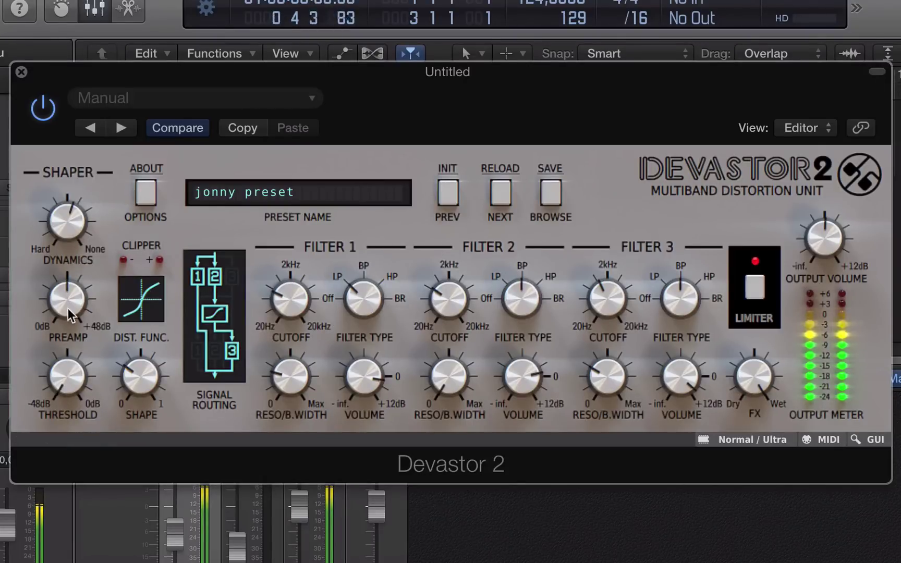
pyautogui.moveTo(67, 308); pyautogui.dragTo(74, 290)
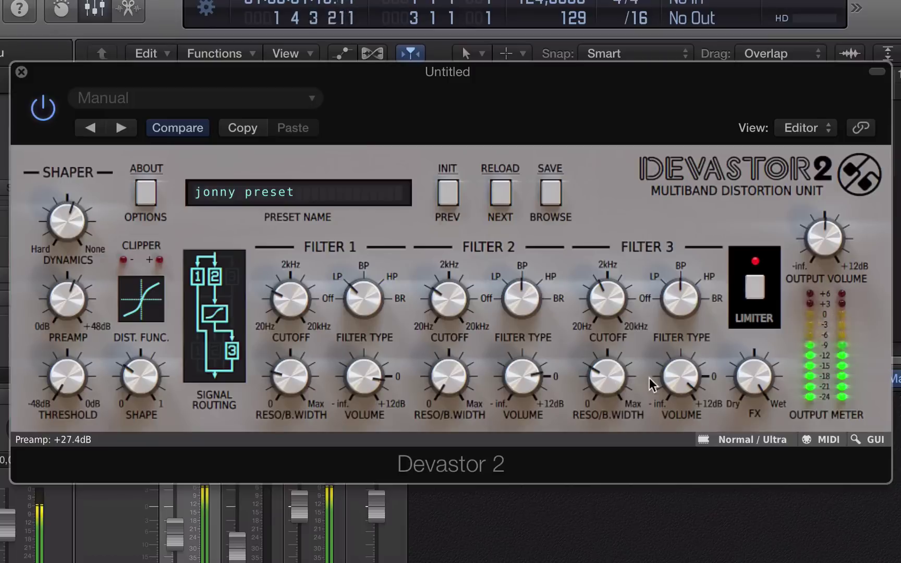
pyautogui.moveTo(58, 396); pyautogui.dragTo(81, 141)
pyautogui.moveTo(79, 369); pyautogui.dragTo(61, 527)
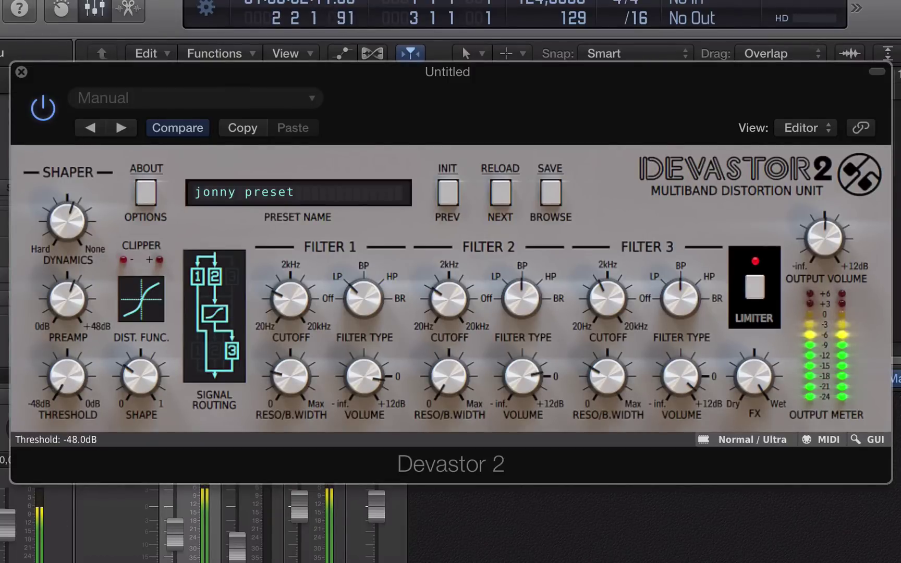
# Load the Default preset, then set threshold near -33 dB, dynamics to 67%, and adjust shape.
pyautogui.click(449, 191)
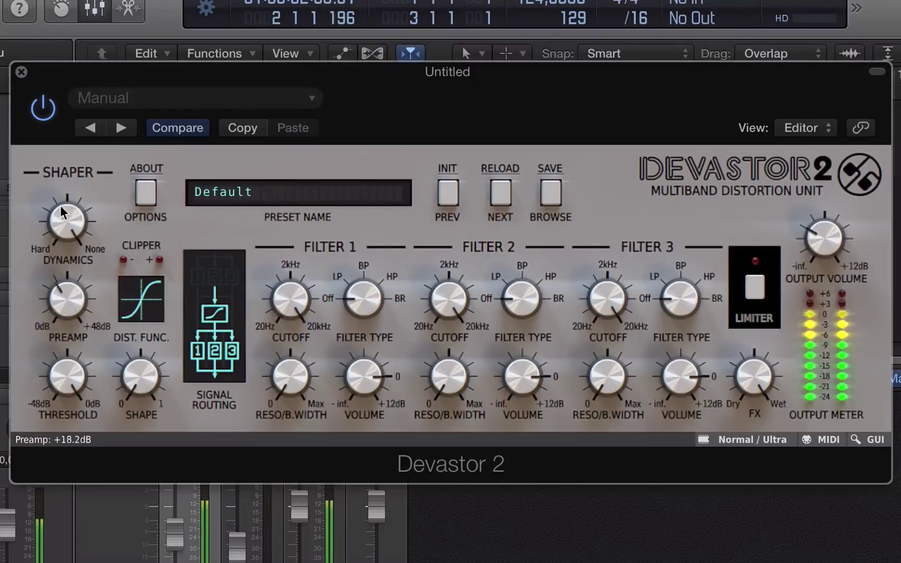
pyautogui.moveTo(65, 365); pyautogui.dragTo(44, 510)
pyautogui.moveTo(63, 229); pyautogui.dragTo(70, 387)
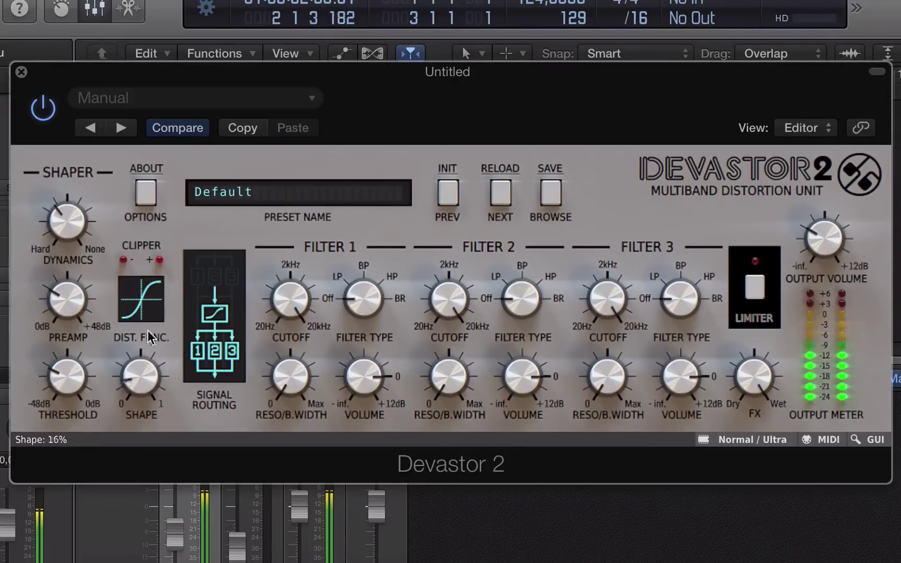
pyautogui.moveTo(148, 325)
pyautogui.mouseDown()
pyautogui.moveTo(174, 216)
pyautogui.moveTo(169, 317)
pyautogui.moveTo(150, 330)
pyautogui.mouseUp()
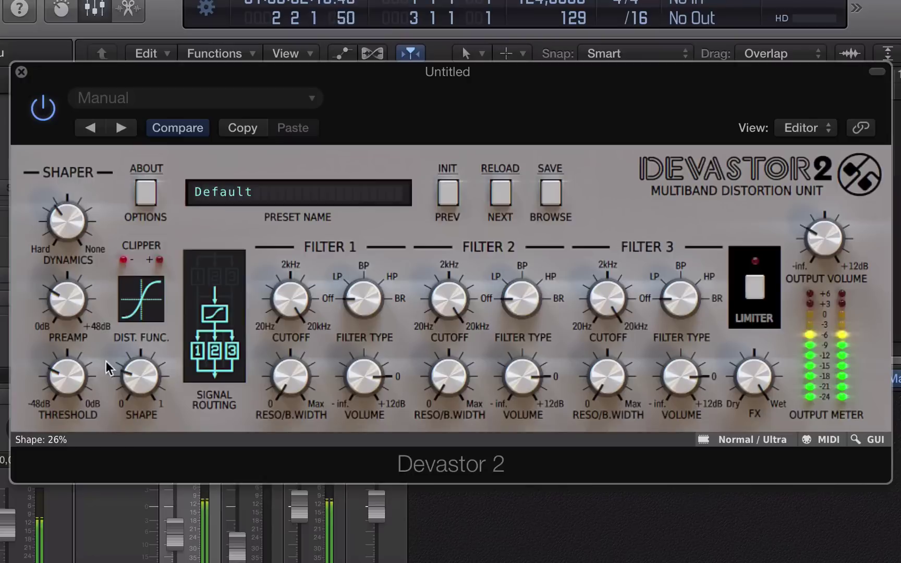
pyautogui.moveTo(153, 374); pyautogui.dragTo(154, 348)
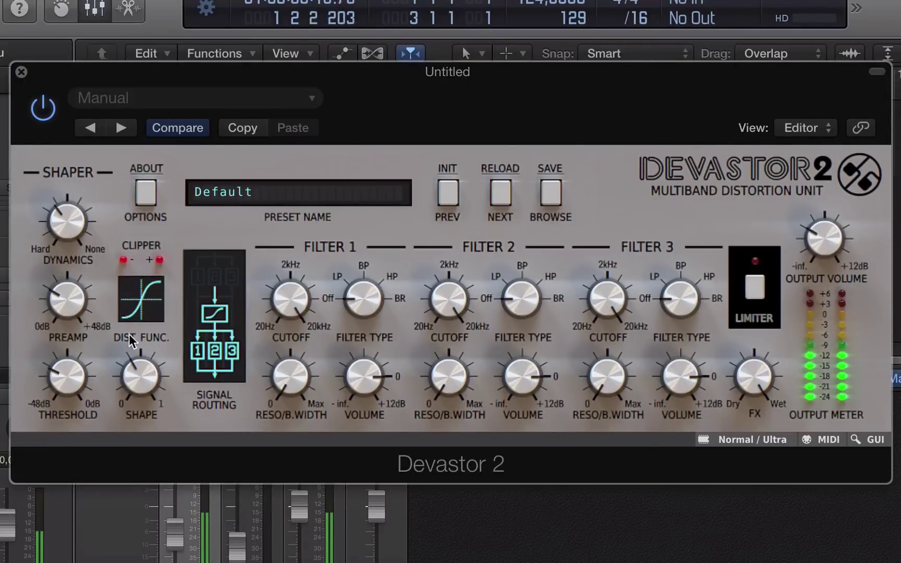
# Audition Hard clip, Asinh TANH and Crossover distortion curves, settling on Mixed TANH/Clip.
pyautogui.click(141, 302)
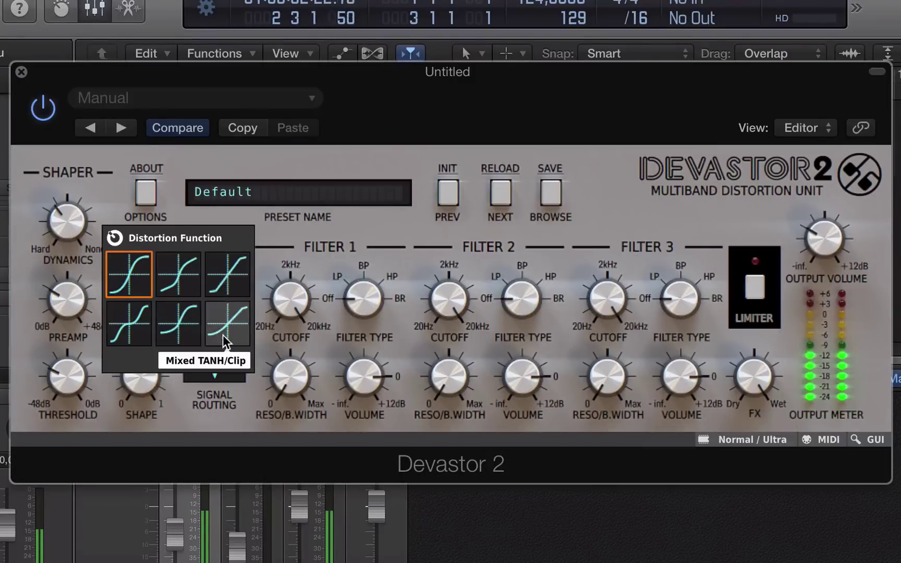
pyautogui.click(233, 281)
pyautogui.click(152, 309)
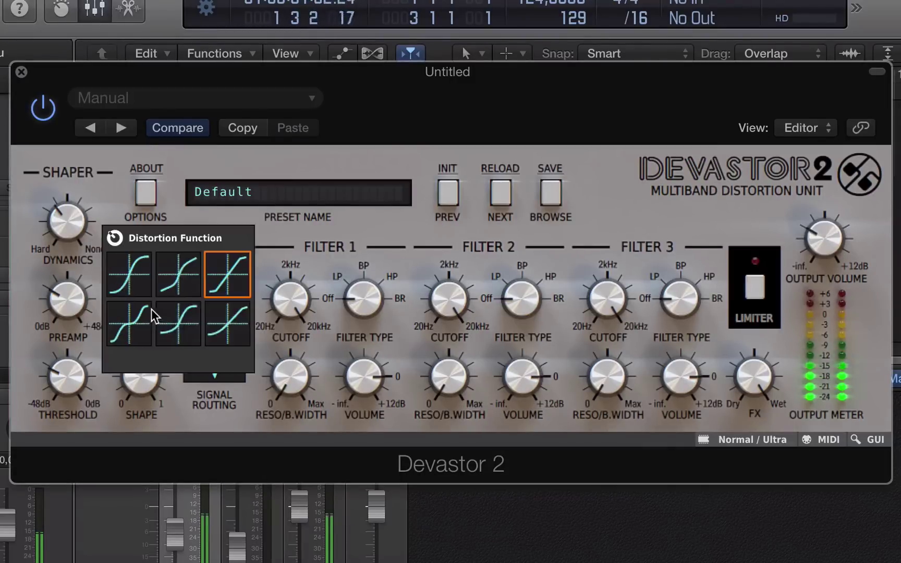
pyautogui.click(166, 318)
pyautogui.click(163, 317)
pyautogui.click(126, 320)
pyautogui.click(135, 313)
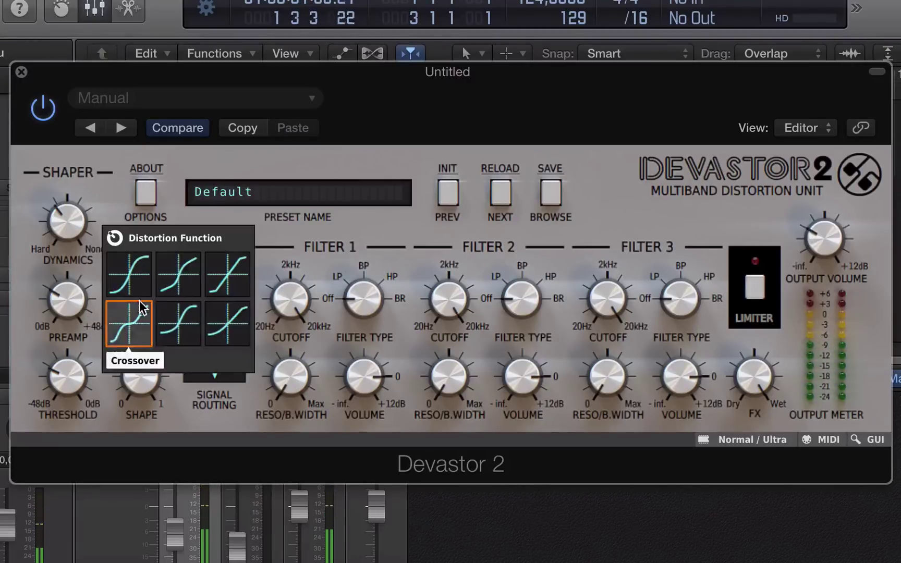
pyautogui.click(232, 317)
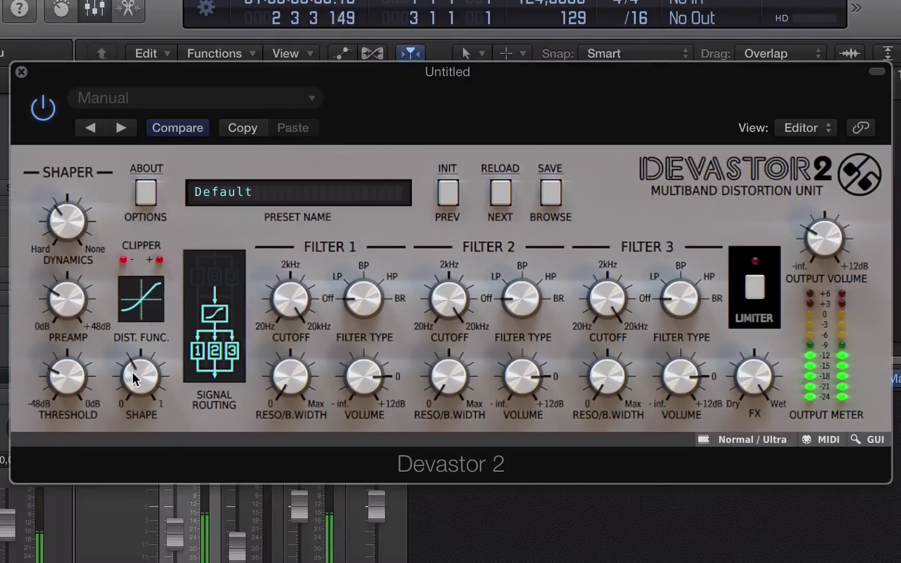
# Raise the shape amount to about 76% and switch the distortion curve to TANH.
pyautogui.moveTo(132, 371); pyautogui.dragTo(148, 328)
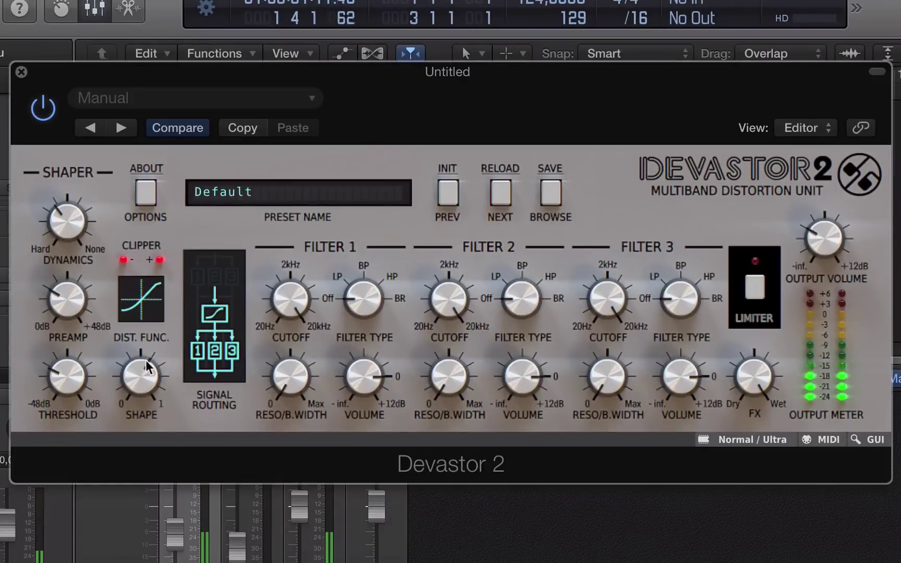
pyautogui.moveTo(139, 371); pyautogui.dragTo(120, 402)
pyautogui.click(131, 295)
pyautogui.click(130, 287)
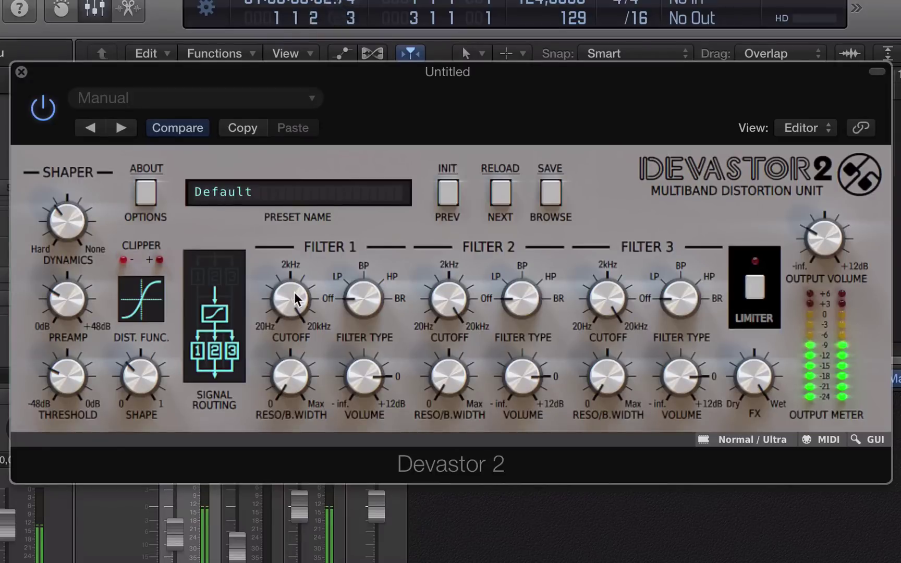
# Mute Filters 2 and 3 completely and boost Filter 1's level and cutoff.
pyautogui.moveTo(295, 299); pyautogui.dragTo(293, 438)
pyautogui.moveTo(493, 382); pyautogui.dragTo(504, 560)
pyautogui.moveTo(684, 376); pyautogui.dragTo(685, 469)
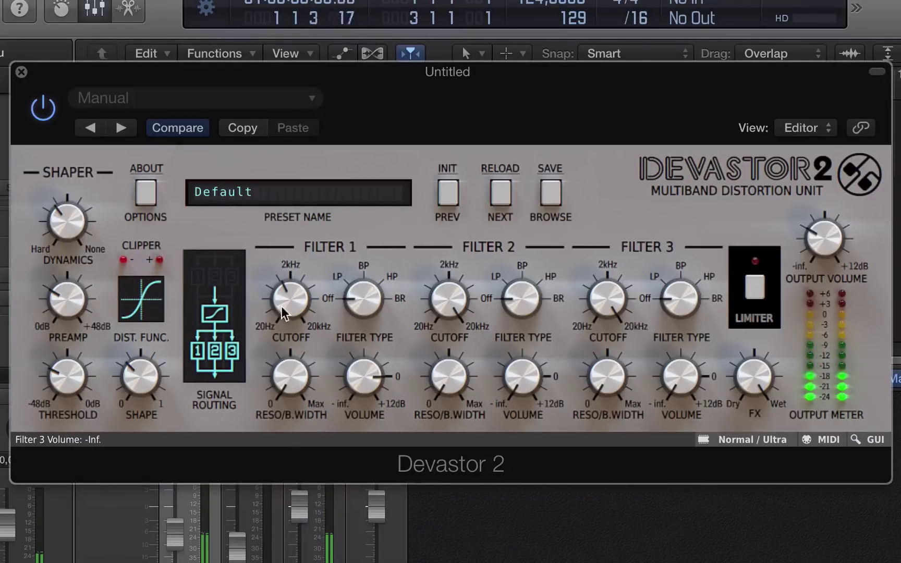
pyautogui.moveTo(365, 376); pyautogui.dragTo(366, 339)
pyautogui.moveTo(292, 302); pyautogui.dragTo(367, 241)
# Sweep Filter 1 through band-pass, high-pass, low-pass and band-reject while adjusting cutoff and resonance.
pyautogui.moveTo(363, 296); pyautogui.dragTo(359, 245)
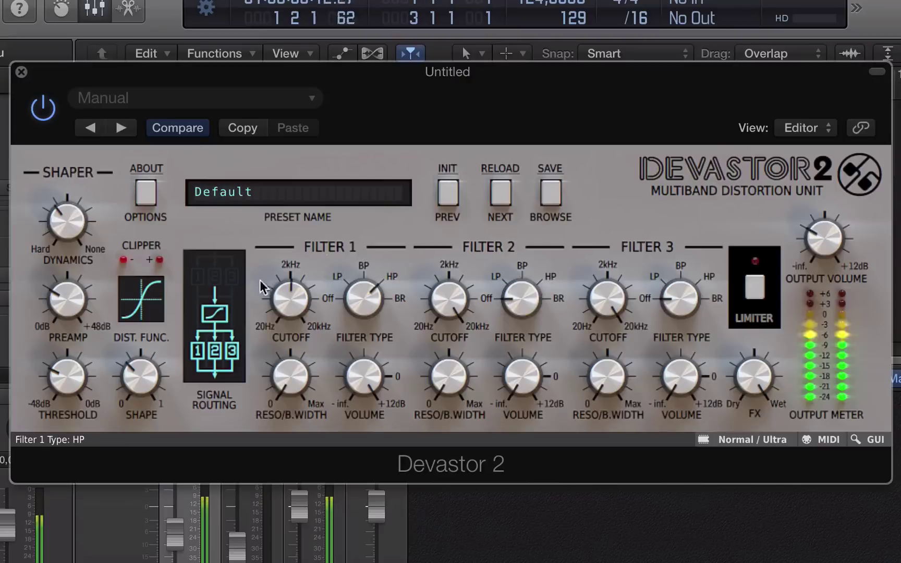
pyautogui.moveTo(311, 301)
pyautogui.mouseDown()
pyautogui.moveTo(312, 247)
pyautogui.moveTo(308, 359)
pyautogui.moveTo(311, 312)
pyautogui.mouseUp()
pyautogui.moveTo(367, 279); pyautogui.dragTo(370, 242)
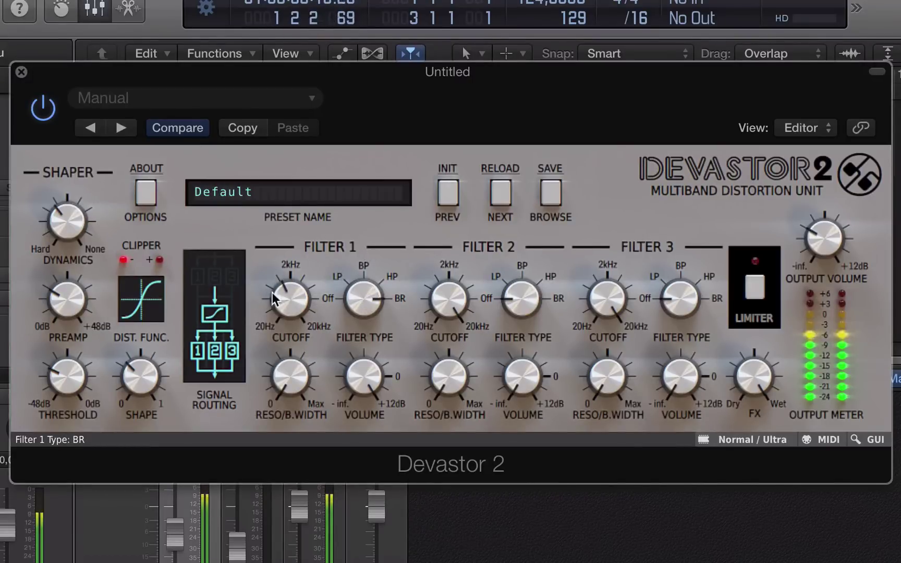
pyautogui.moveTo(286, 291); pyautogui.dragTo(357, 341)
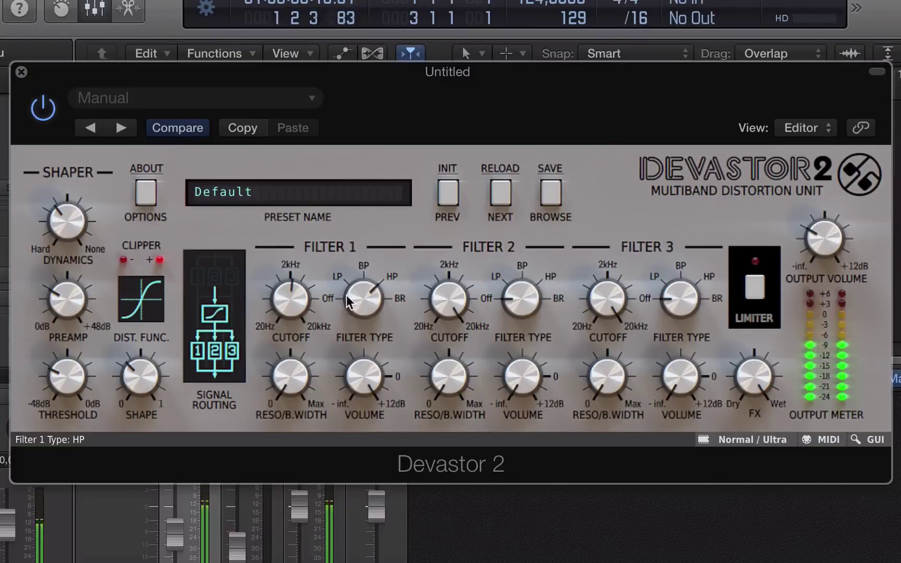
pyautogui.moveTo(346, 295); pyautogui.dragTo(355, 412)
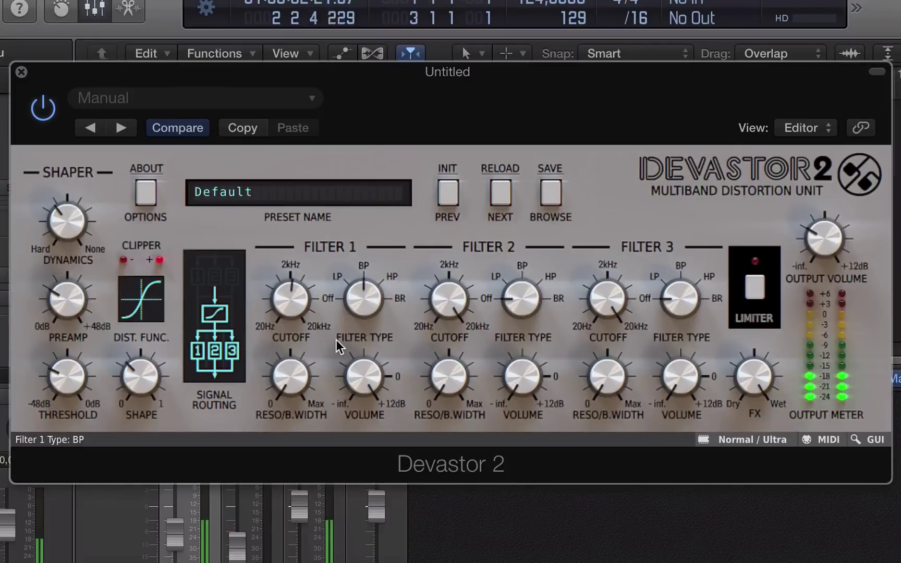
pyautogui.moveTo(356, 293); pyautogui.dragTo(391, 174)
pyautogui.moveTo(290, 376); pyautogui.dragTo(352, 402)
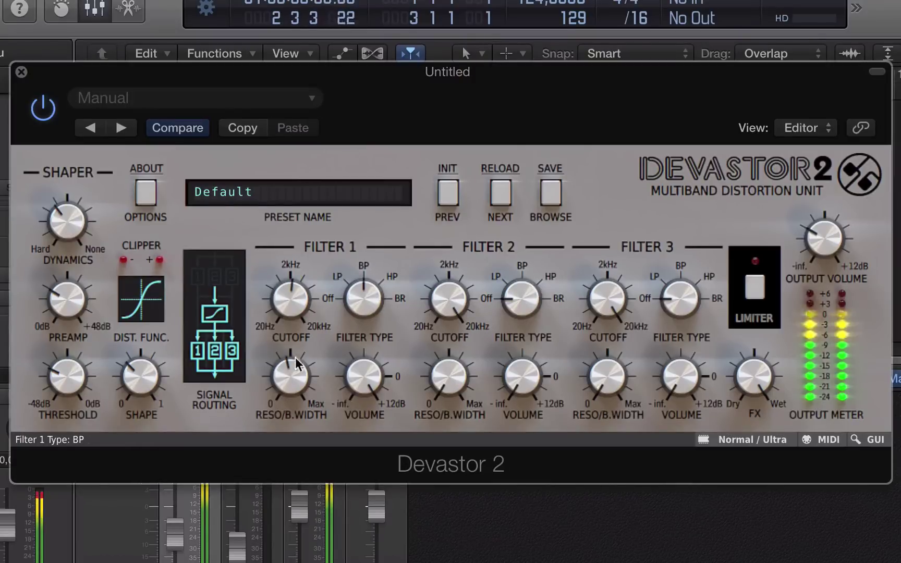
pyautogui.moveTo(286, 305); pyautogui.dragTo(282, 360)
pyautogui.moveTo(357, 278); pyautogui.dragTo(374, 167)
# Make Filter 1 low-pass with about 2788 Hz cutoff, 72% resonance and -2.9 dB level.
pyautogui.moveTo(291, 300); pyautogui.dragTo(293, 245)
pyautogui.moveTo(303, 360); pyautogui.dragTo(292, 490)
pyautogui.moveTo(302, 313)
pyautogui.mouseDown()
pyautogui.moveTo(297, 405)
pyautogui.moveTo(295, 276)
pyautogui.moveTo(293, 297)
pyautogui.mouseUp()
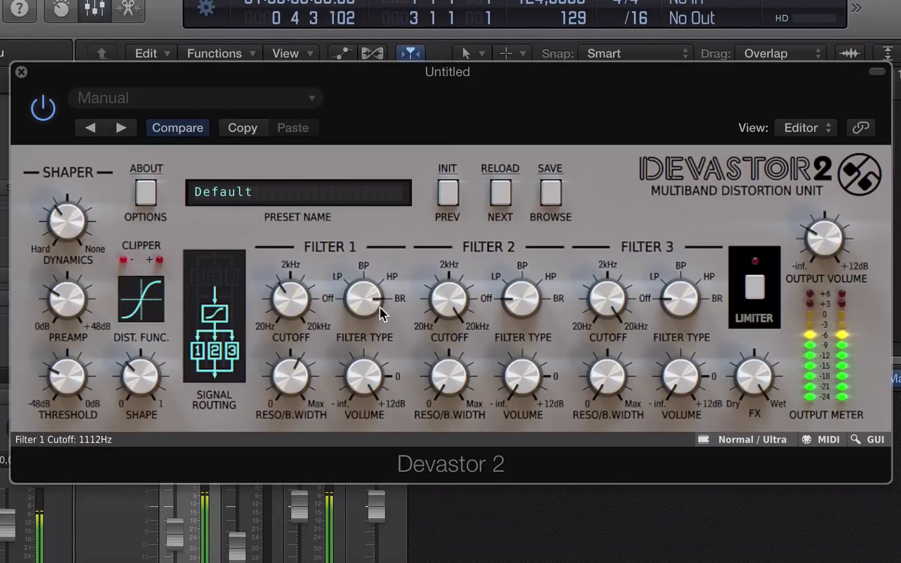
pyautogui.moveTo(380, 307); pyautogui.dragTo(374, 342)
pyautogui.moveTo(315, 376); pyautogui.dragTo(301, 401)
pyautogui.moveTo(363, 308); pyautogui.dragTo(354, 430)
pyautogui.moveTo(286, 368); pyautogui.dragTo(298, 309)
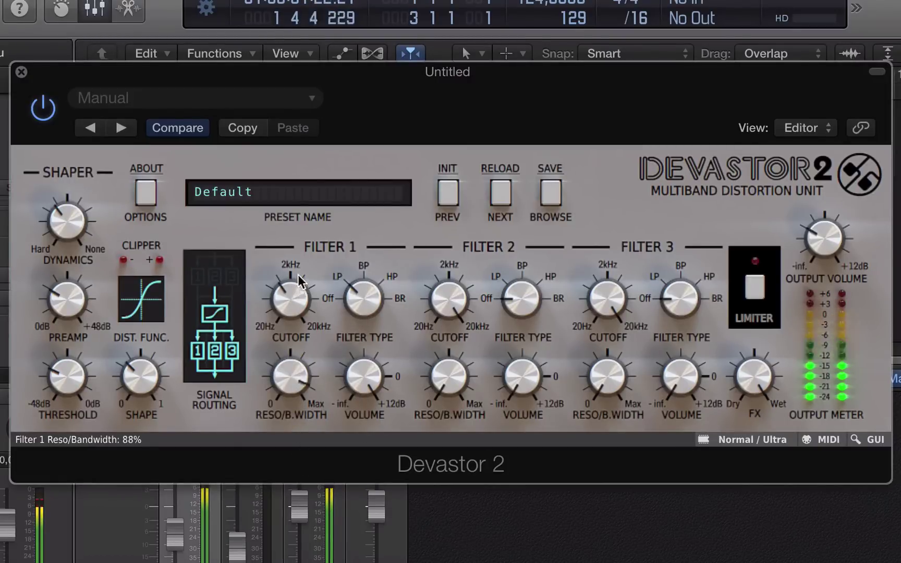
pyautogui.moveTo(297, 275); pyautogui.dragTo(287, 359)
pyautogui.moveTo(280, 315); pyautogui.dragTo(276, 245)
pyautogui.moveTo(363, 368)
pyautogui.mouseDown()
pyautogui.moveTo(362, 425)
pyautogui.moveTo(360, 374)
pyautogui.mouseUp()
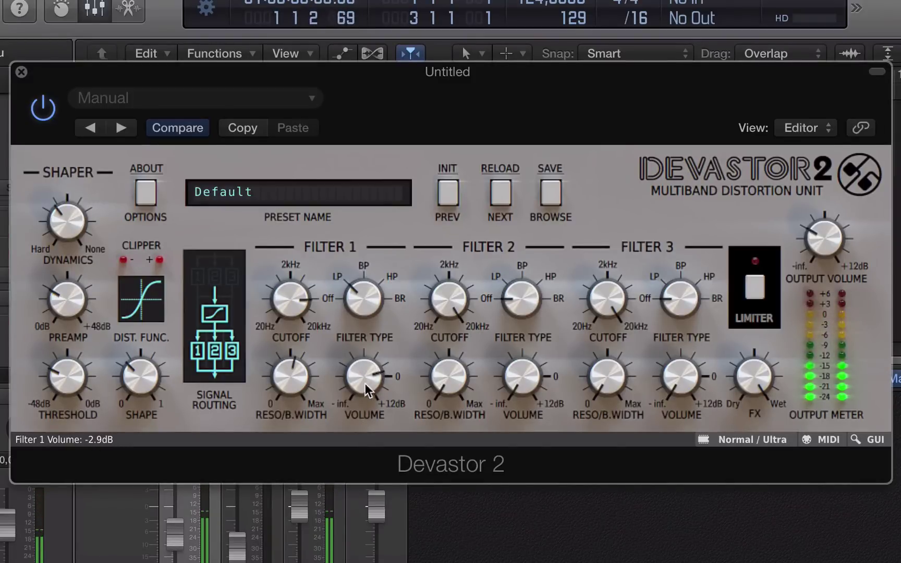
# Set Filter 2 to band-pass at about 4.8 kHz, -14.3 dB, with 39% bandwidth.
pyautogui.moveTo(344, 369); pyautogui.dragTo(391, 380)
pyautogui.moveTo(512, 375); pyautogui.dragTo(507, 239)
pyautogui.moveTo(452, 296); pyautogui.dragTo(459, 335)
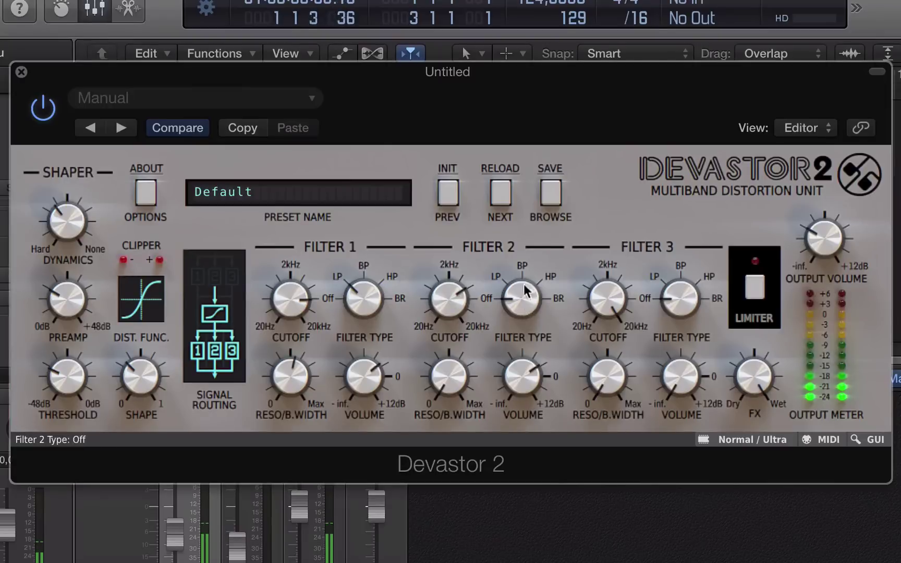
pyautogui.moveTo(523, 275); pyautogui.dragTo(524, 245)
pyautogui.moveTo(453, 367); pyautogui.dragTo(464, 269)
# Set Filter 3 to band-pass around 3 kHz at about -11.5 dB with 54% bandwidth.
pyautogui.moveTo(621, 288); pyautogui.dragTo(623, 328)
pyautogui.moveTo(663, 291); pyautogui.dragTo(696, 198)
pyautogui.moveTo(666, 392); pyautogui.dragTo(636, 324)
pyautogui.moveTo(618, 363); pyautogui.dragTo(633, 246)
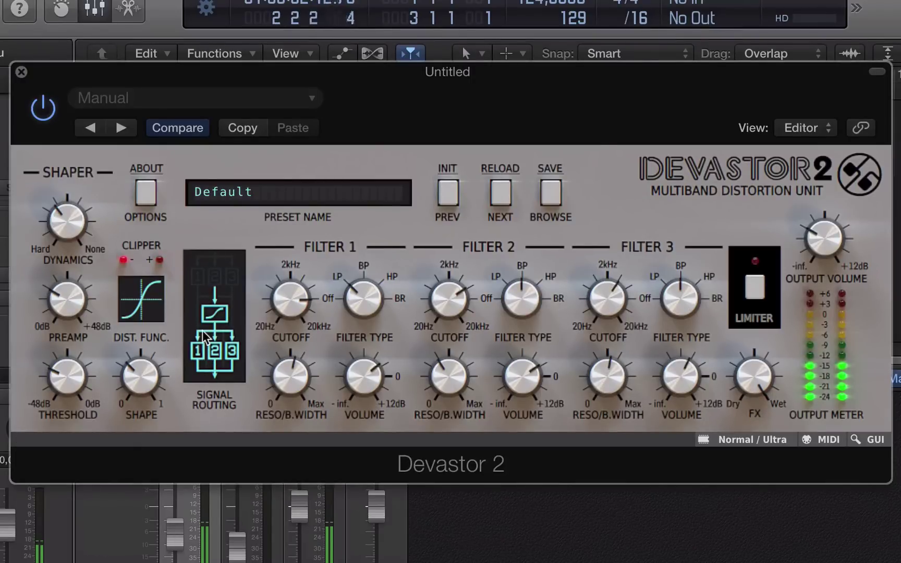
# Try the All PRE and 1-PRE / 2-POST routings, then settle on the ninth routing layout.
pyautogui.click(221, 306)
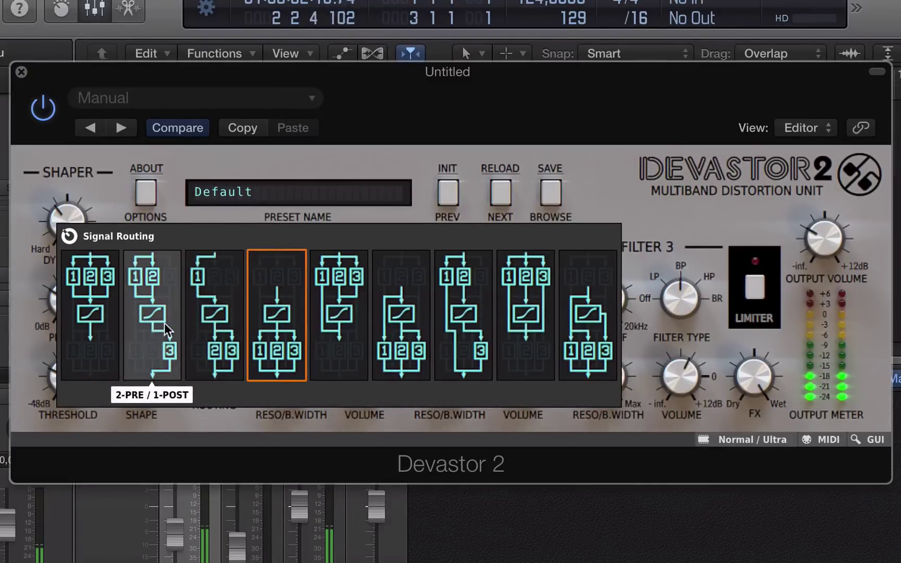
pyautogui.click(84, 318)
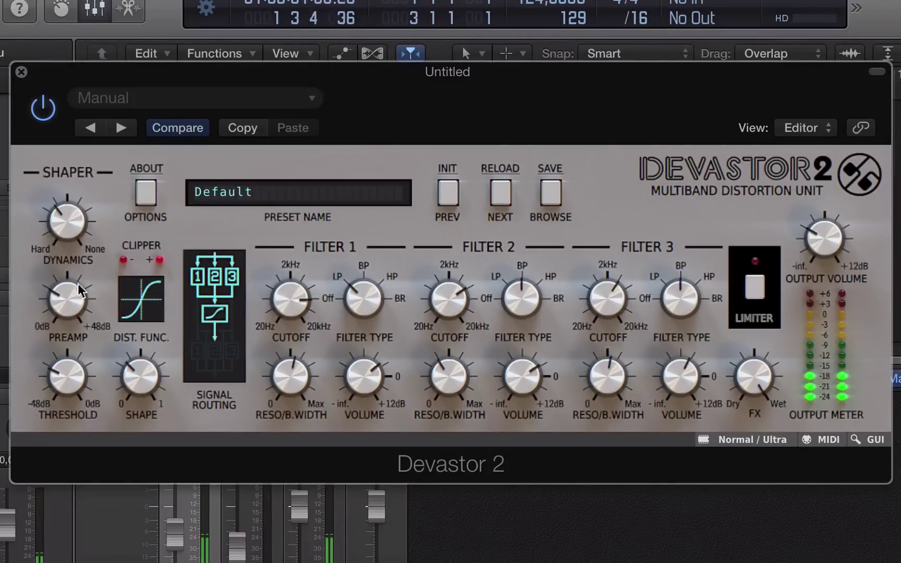
pyautogui.click(210, 292)
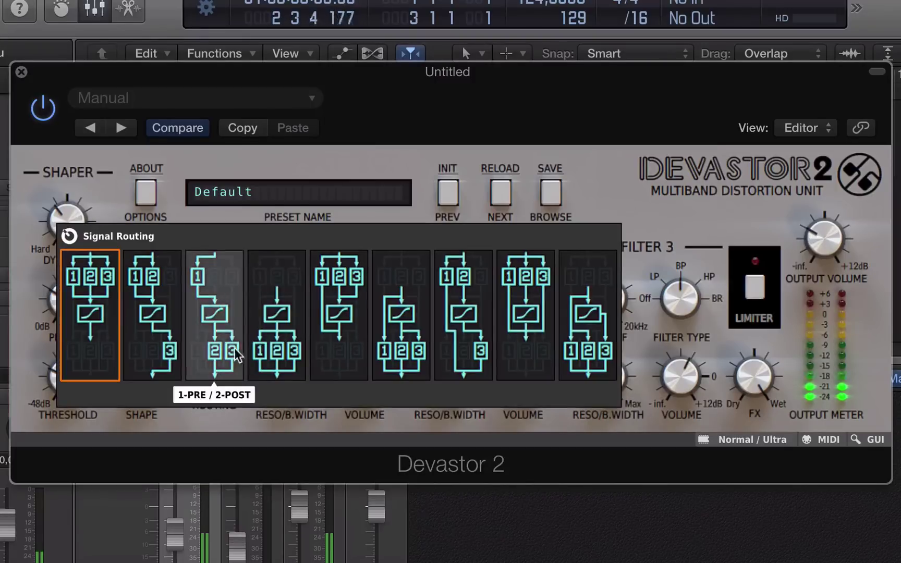
pyautogui.click(218, 322)
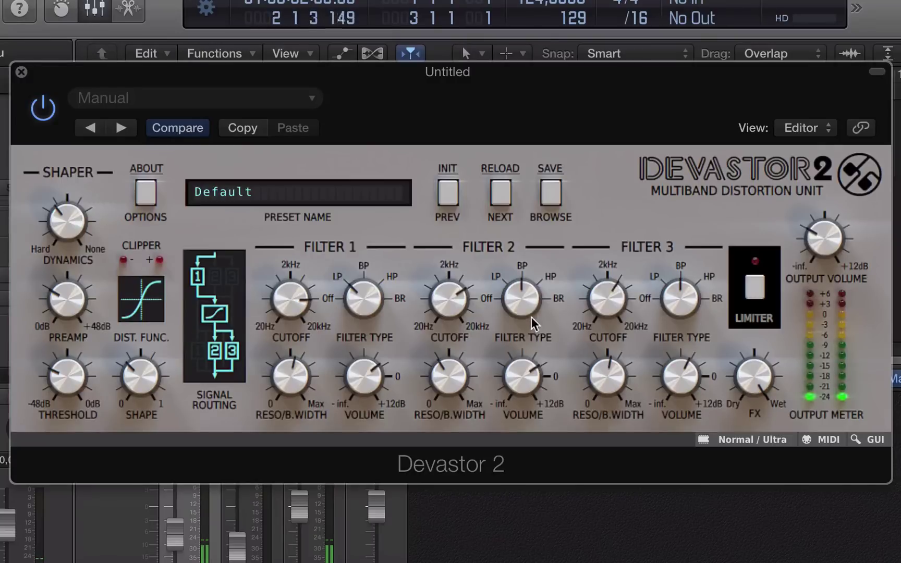
pyautogui.click(223, 319)
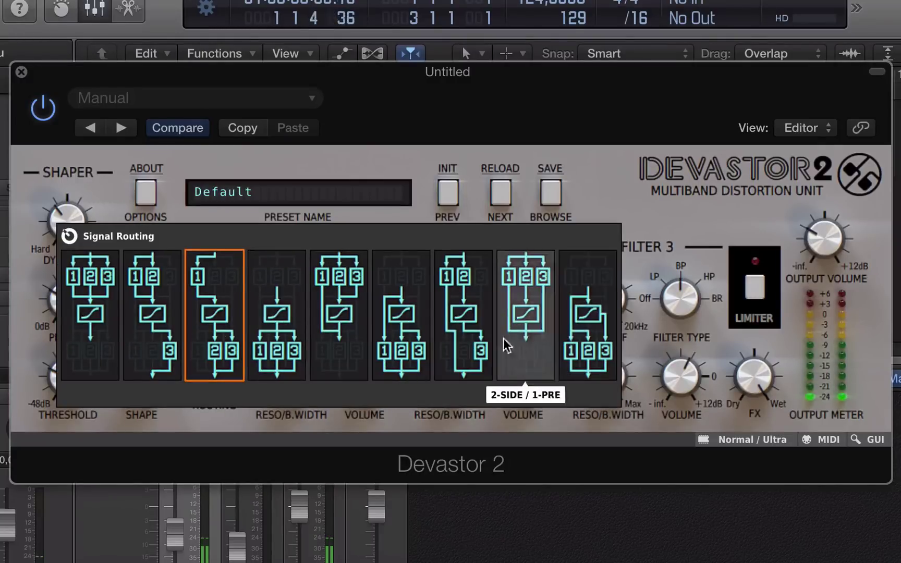
pyautogui.click(579, 324)
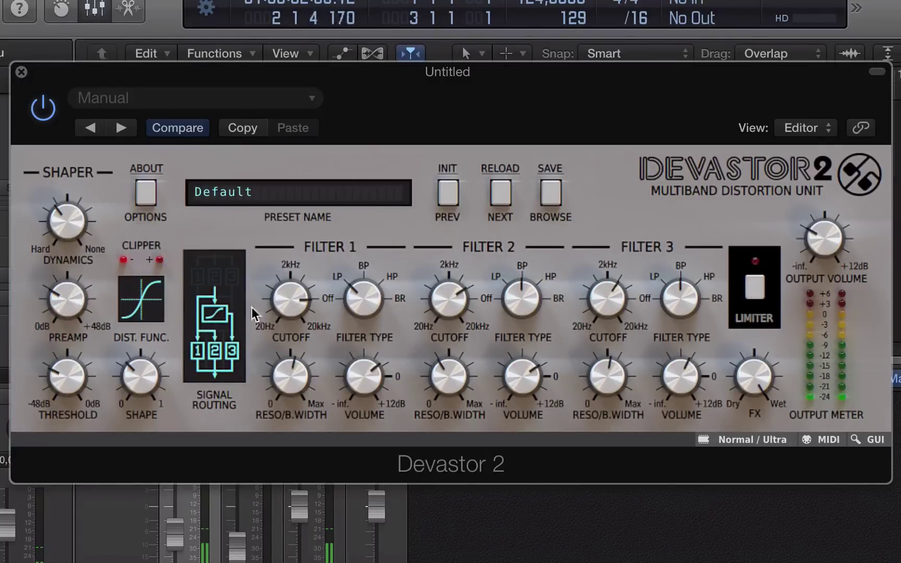
# Turn up Shape, switch Filters 2 and 3 to low-pass, and set cutoffs near 10710, 15822 and 9784 Hz.
pyautogui.moveTo(148, 388); pyautogui.dragTo(149, 368)
pyautogui.moveTo(263, 313); pyautogui.dragTo(279, 393)
pyautogui.moveTo(512, 299); pyautogui.dragTo(511, 313)
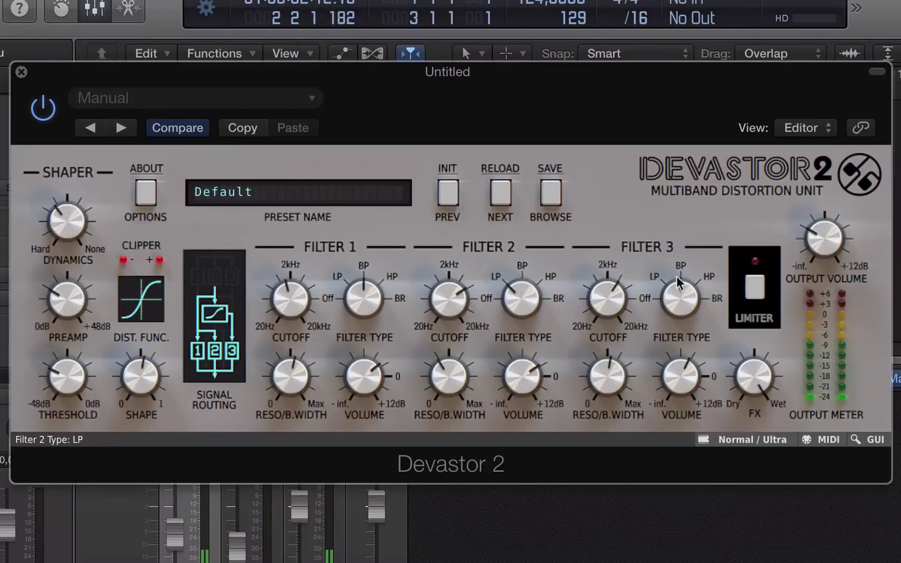
pyautogui.moveTo(678, 274); pyautogui.dragTo(684, 303)
pyautogui.moveTo(613, 300); pyautogui.dragTo(616, 240)
pyautogui.moveTo(449, 300); pyautogui.dragTo(458, 239)
pyautogui.moveTo(296, 298); pyautogui.dragTo(312, 256)
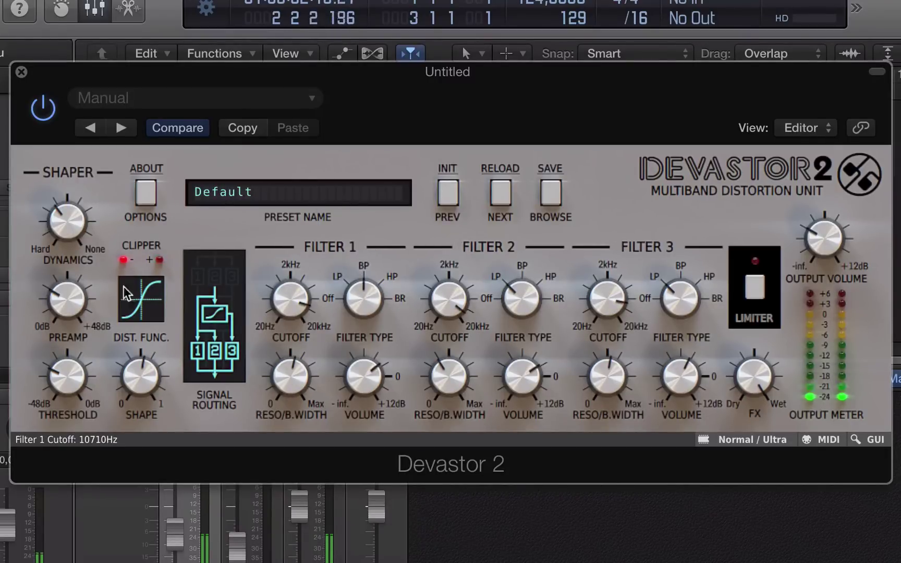
# Raise Preamp to about +25 dB and Shape to 69%, and select a different distortion curve.
pyautogui.moveTo(71, 290); pyautogui.dragTo(84, 322)
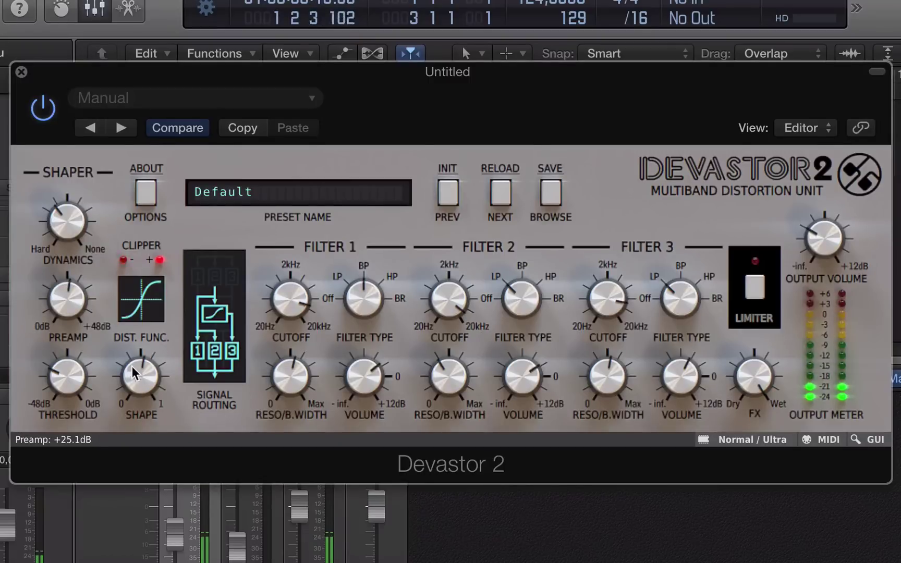
pyautogui.moveTo(132, 361); pyautogui.dragTo(135, 345)
pyautogui.click(141, 299)
pyautogui.click(179, 318)
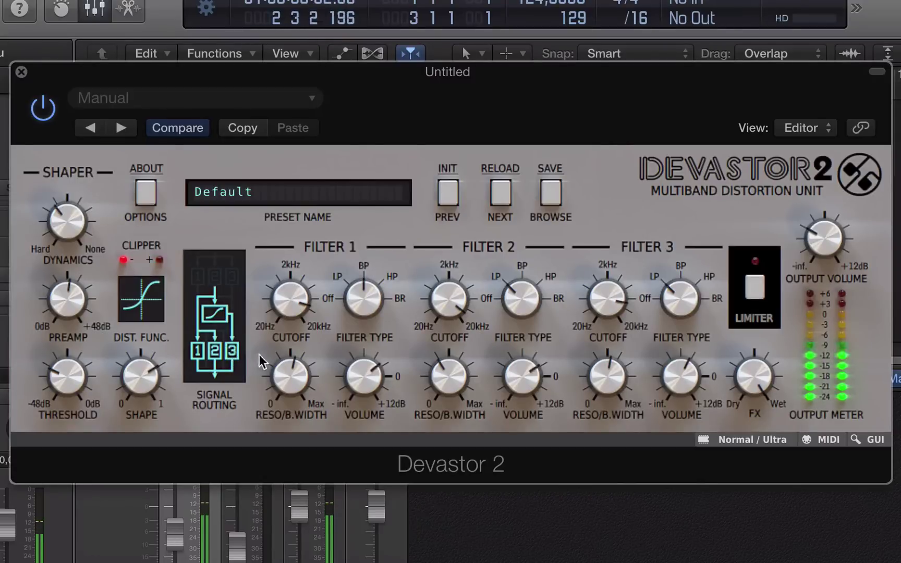
# Set Devastor 2's signal routing to 2-PRE / 1-POST.
pyautogui.click(220, 312)
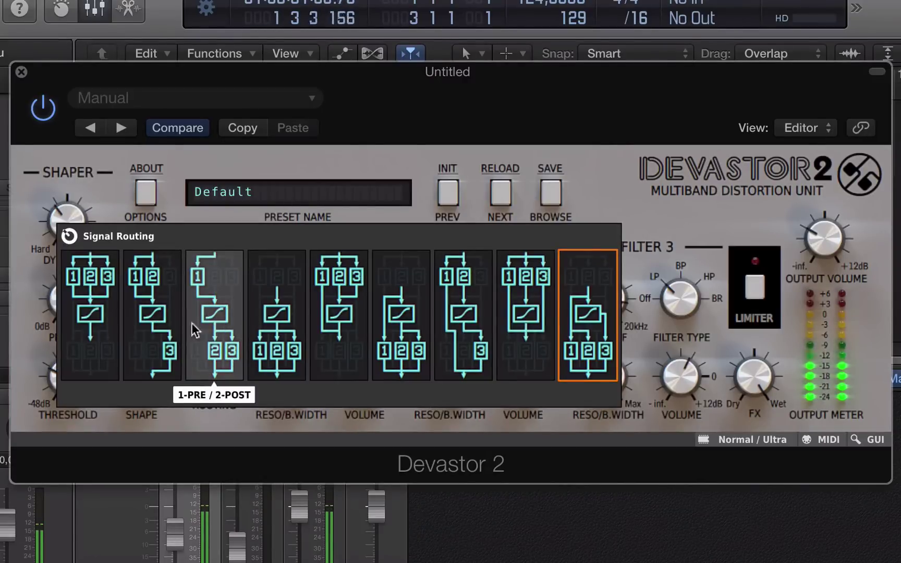
pyautogui.click(228, 321)
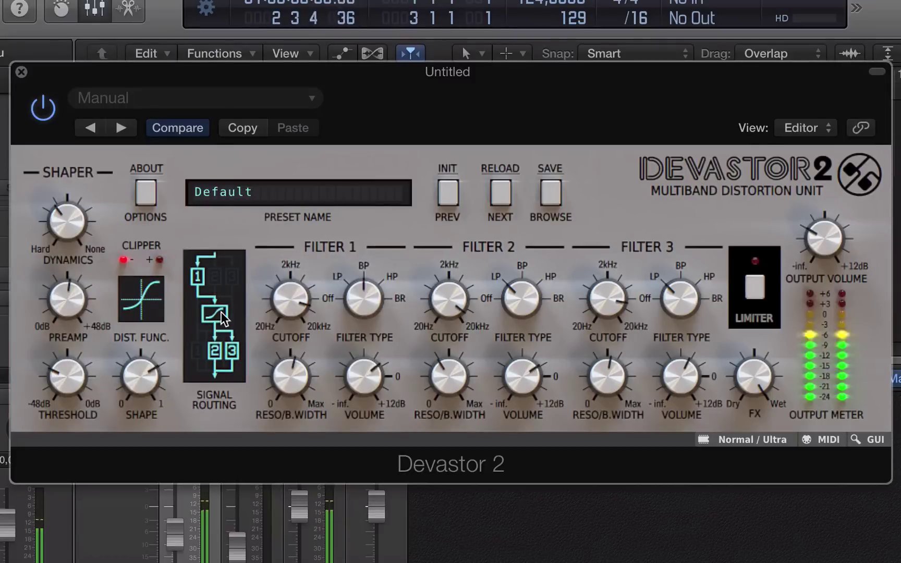
pyautogui.click(222, 312)
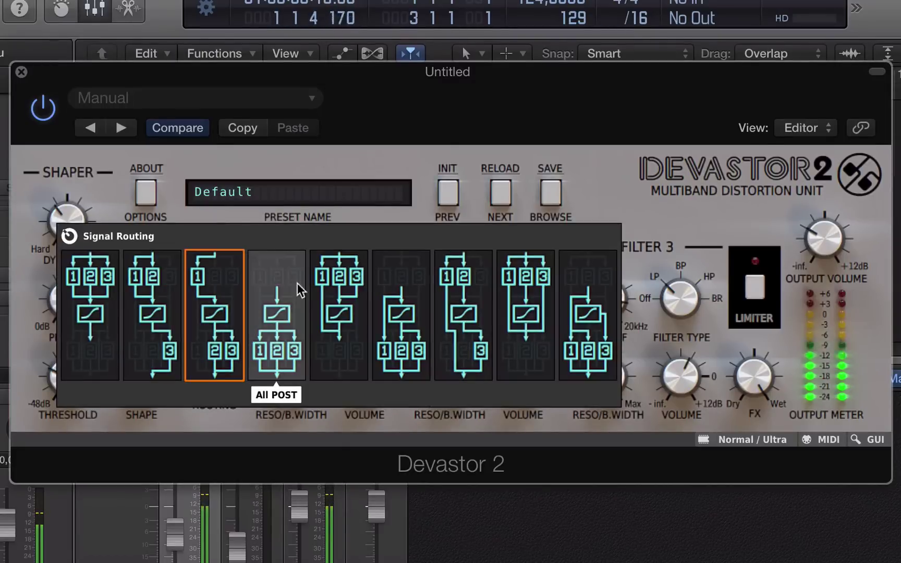
pyautogui.click(138, 310)
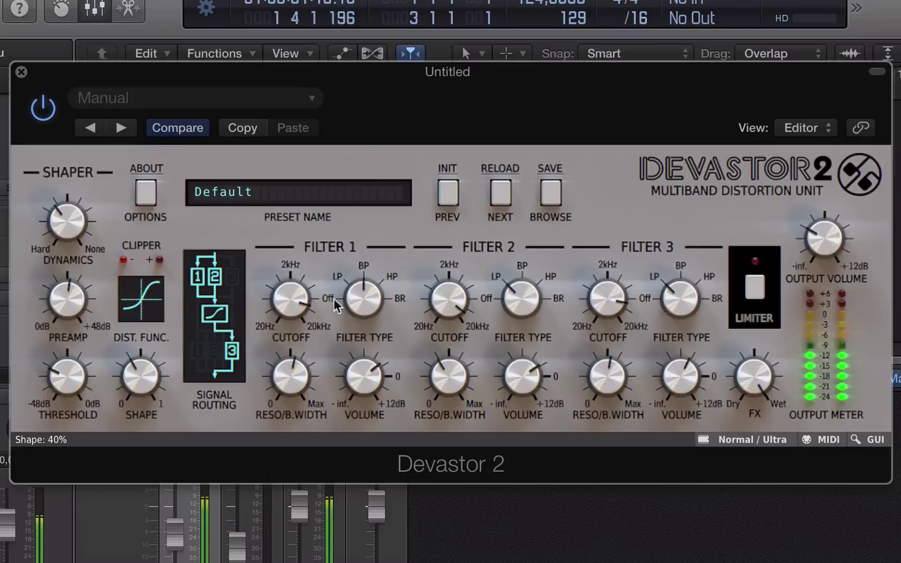
# Set Filter 2 volume to -6.3 dB, Filter 3 cutoff ~3433 Hz, Filter 1 cutoff 20 kHz and volume ~+7 dB.
pyautogui.moveTo(523, 371); pyautogui.dragTo(530, 402)
pyautogui.moveTo(600, 296); pyautogui.dragTo(601, 313)
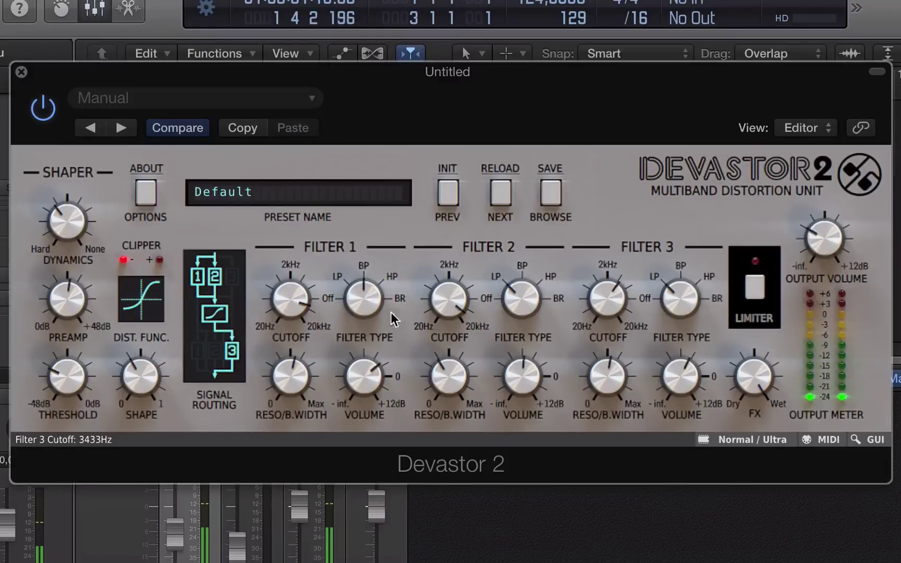
pyautogui.moveTo(322, 323); pyautogui.dragTo(327, 269)
pyautogui.moveTo(365, 375); pyautogui.dragTo(371, 300)
pyautogui.moveTo(519, 357); pyautogui.dragTo(520, 345)
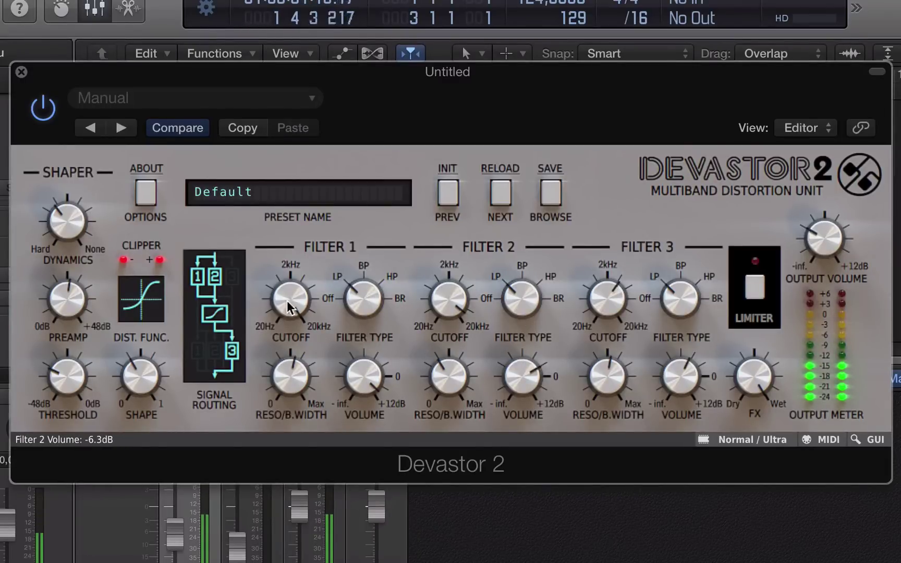
# Step back to the saved user preset in Devastor 2 without saving the current changes.
pyautogui.click(448, 190)
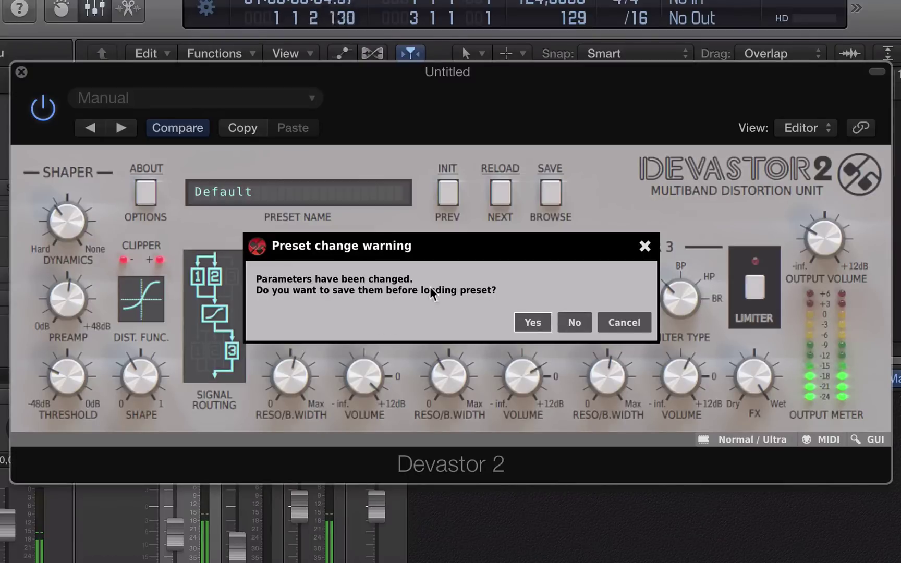
pyautogui.click(576, 322)
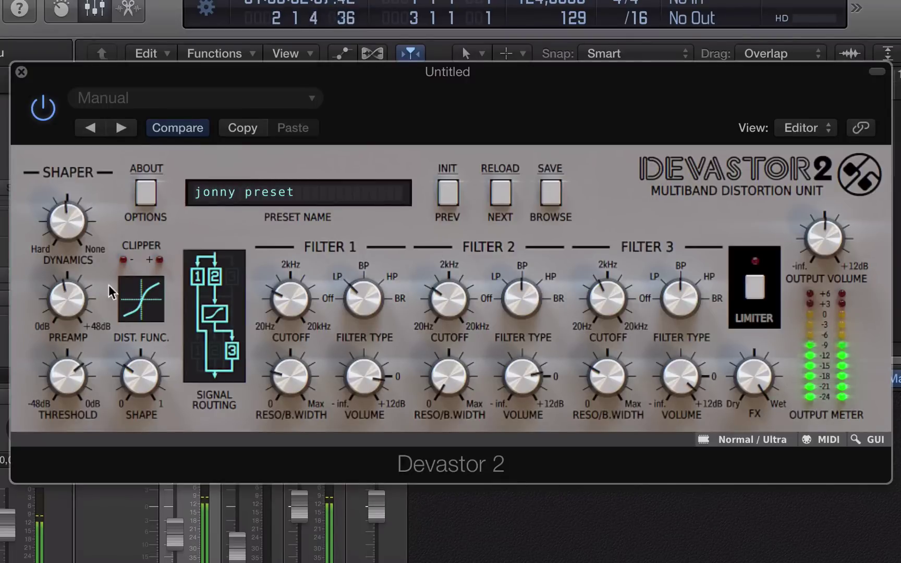
# Turn on Devastor 2's limiter and readjust the Preamp gain.
pyautogui.moveTo(66, 276)
pyautogui.moveTo(66, 276); pyautogui.dragTo(72, 261)
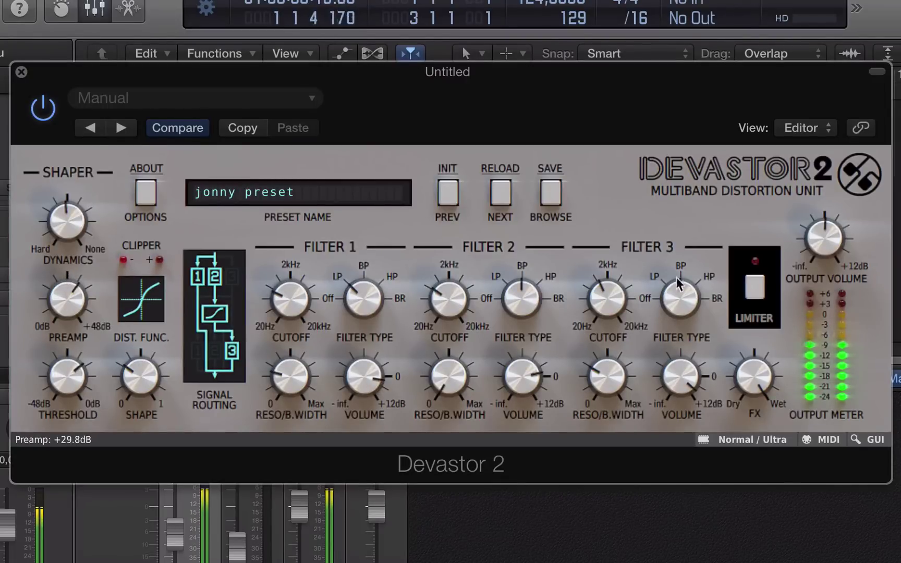
pyautogui.click(754, 286)
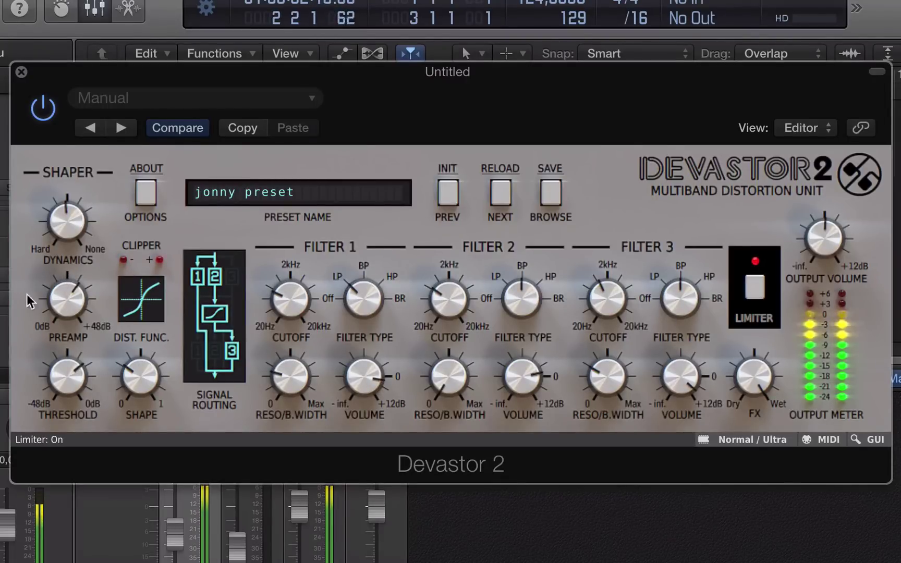
pyautogui.moveTo(89, 307); pyautogui.dragTo(77, 368)
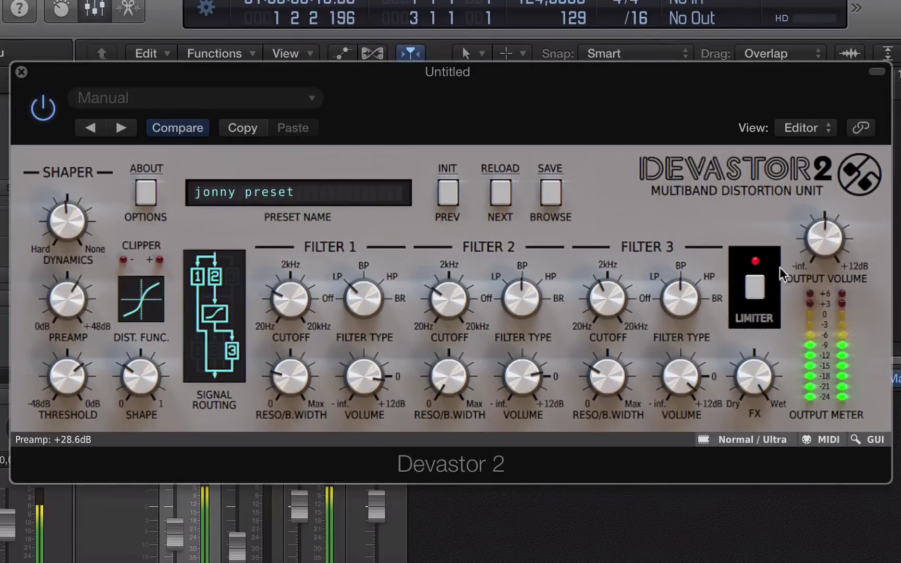
pyautogui.moveTo(87, 312); pyautogui.dragTo(71, 275)
# Set Threshold to -4.6 dB, Shape and Dynamics to 78%, Preamp +21.9 dB, and Dry/Wet to 71/29.
pyautogui.moveTo(68, 375); pyautogui.dragTo(195, 378)
pyautogui.moveTo(141, 375); pyautogui.dragTo(153, 278)
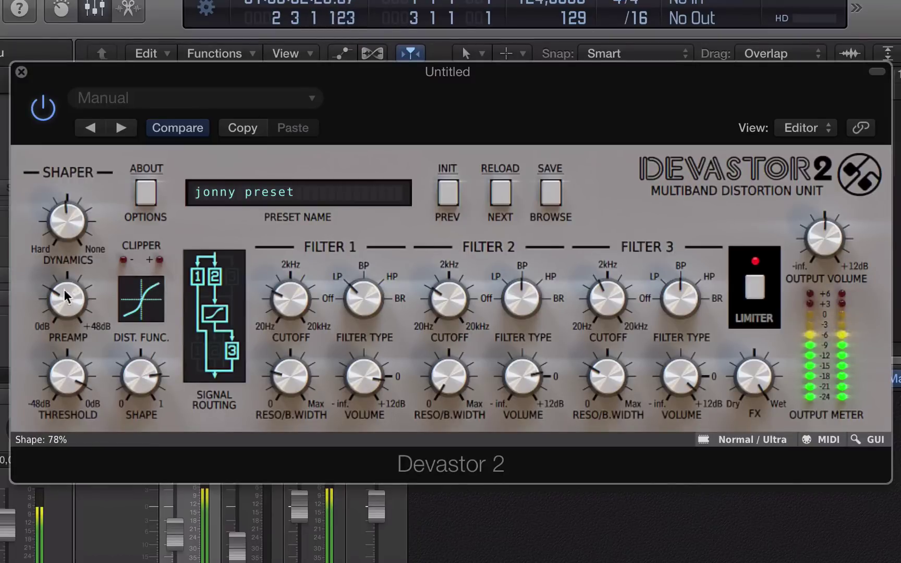
pyautogui.moveTo(60, 296); pyautogui.dragTo(60, 282)
pyautogui.moveTo(60, 217); pyautogui.dragTo(65, 278)
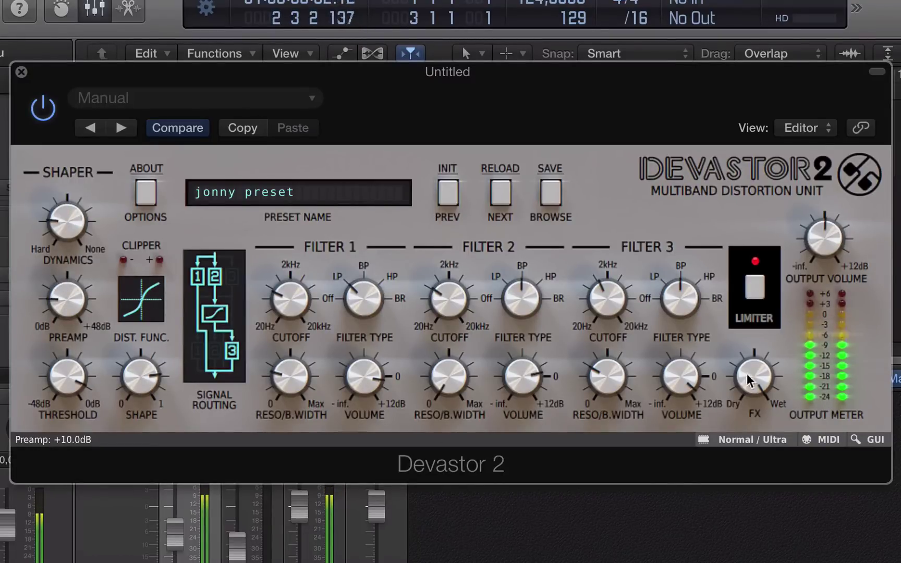
pyautogui.moveTo(748, 374)
pyautogui.mouseDown()
pyautogui.moveTo(754, 557)
pyautogui.moveTo(755, 241)
pyautogui.moveTo(757, 414)
pyautogui.moveTo(742, 347)
pyautogui.moveTo(742, 356)
pyautogui.mouseUp()
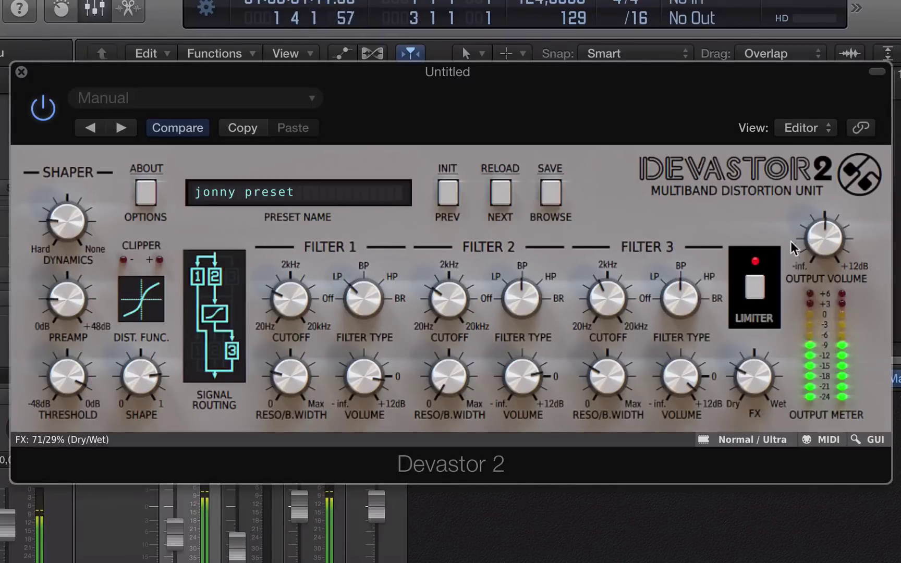
# Set Output Volume to +2.9 dB and Preamp to +17.7 dB, select another distortion curve, and keep 2-PRE / 1-POST routing.
pyautogui.moveTo(796, 237); pyautogui.dragTo(796, 221)
pyautogui.moveTo(42, 308); pyautogui.dragTo(64, 265)
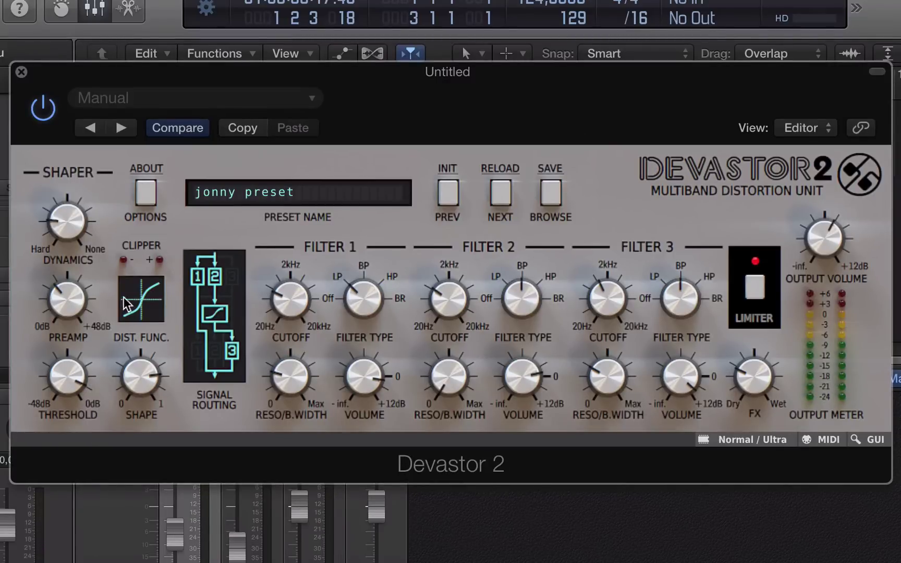
pyautogui.click(142, 293)
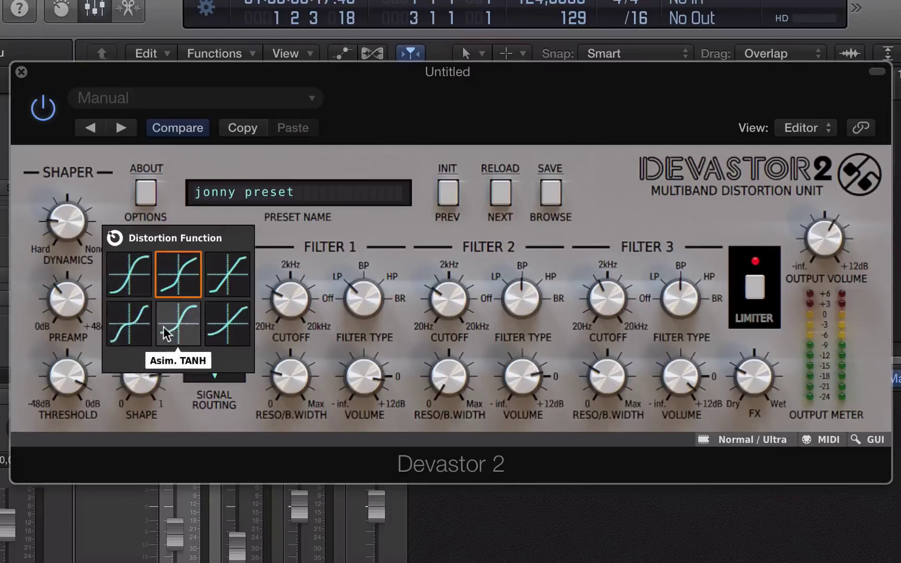
pyautogui.click(136, 339)
pyautogui.click(204, 313)
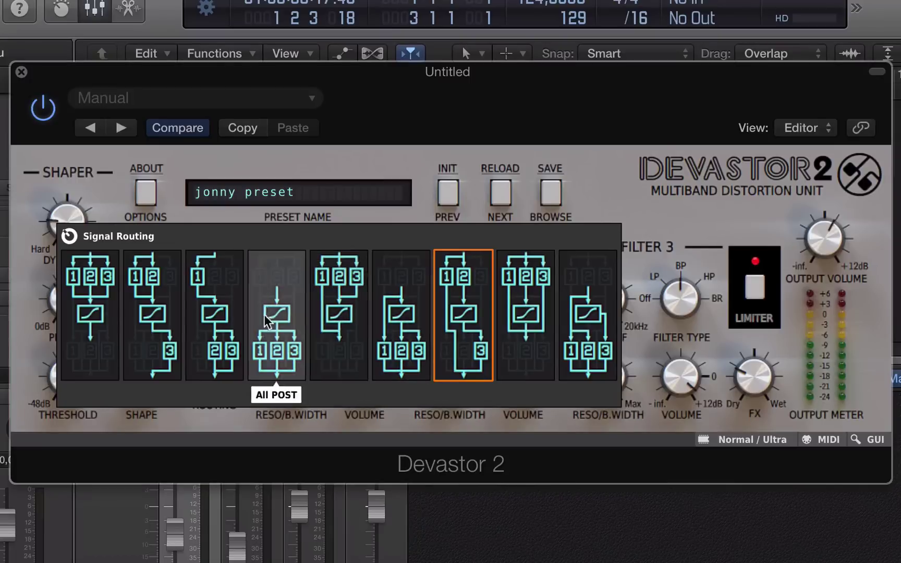
pyautogui.click(136, 292)
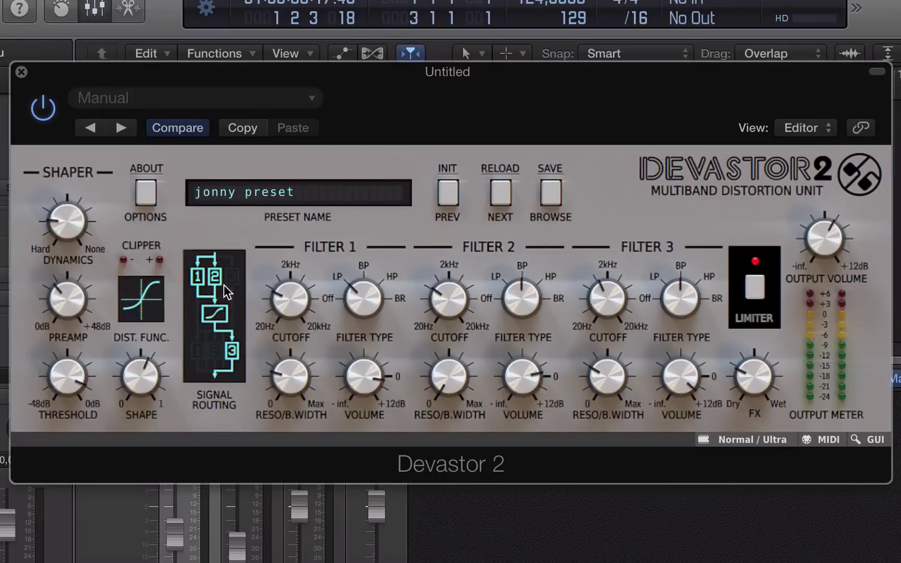